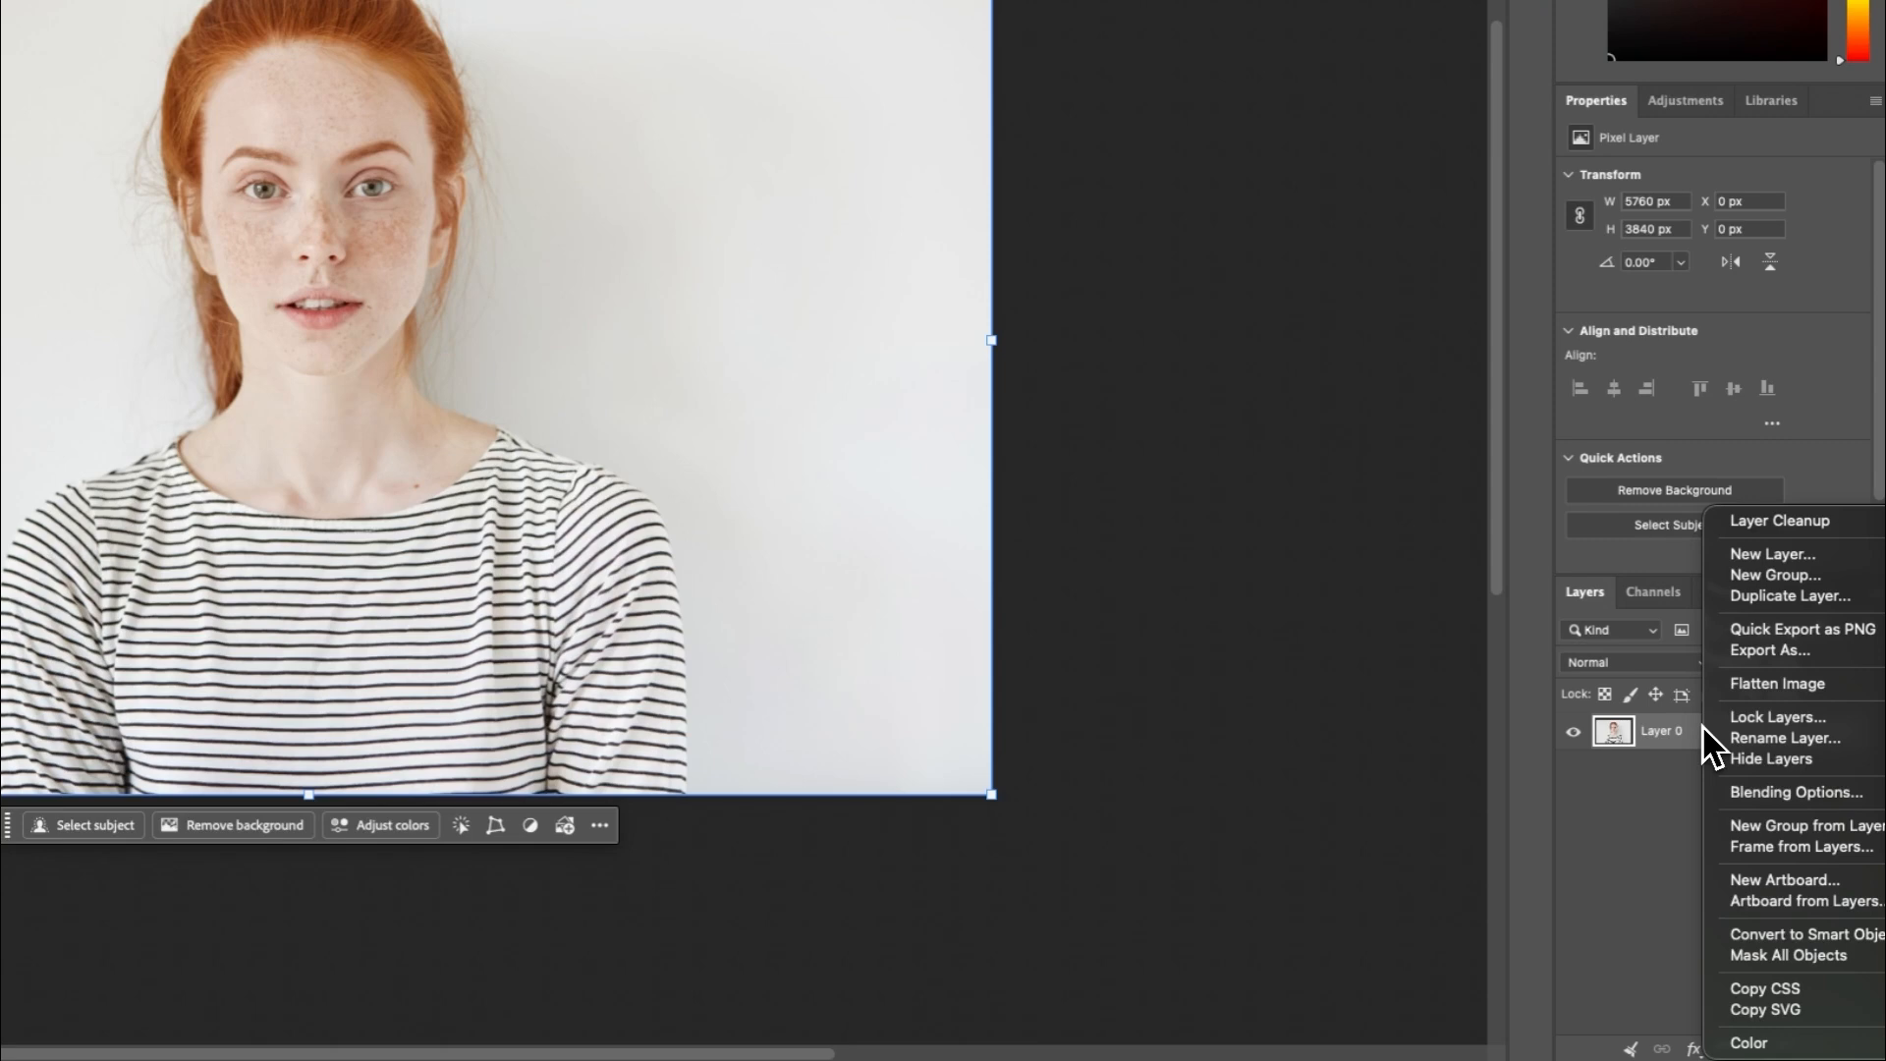
- Convert Layer 0 to a Smart Object and open it in the Liquify filter
{"action": "left_click", "coordinate": [1782, 934]}
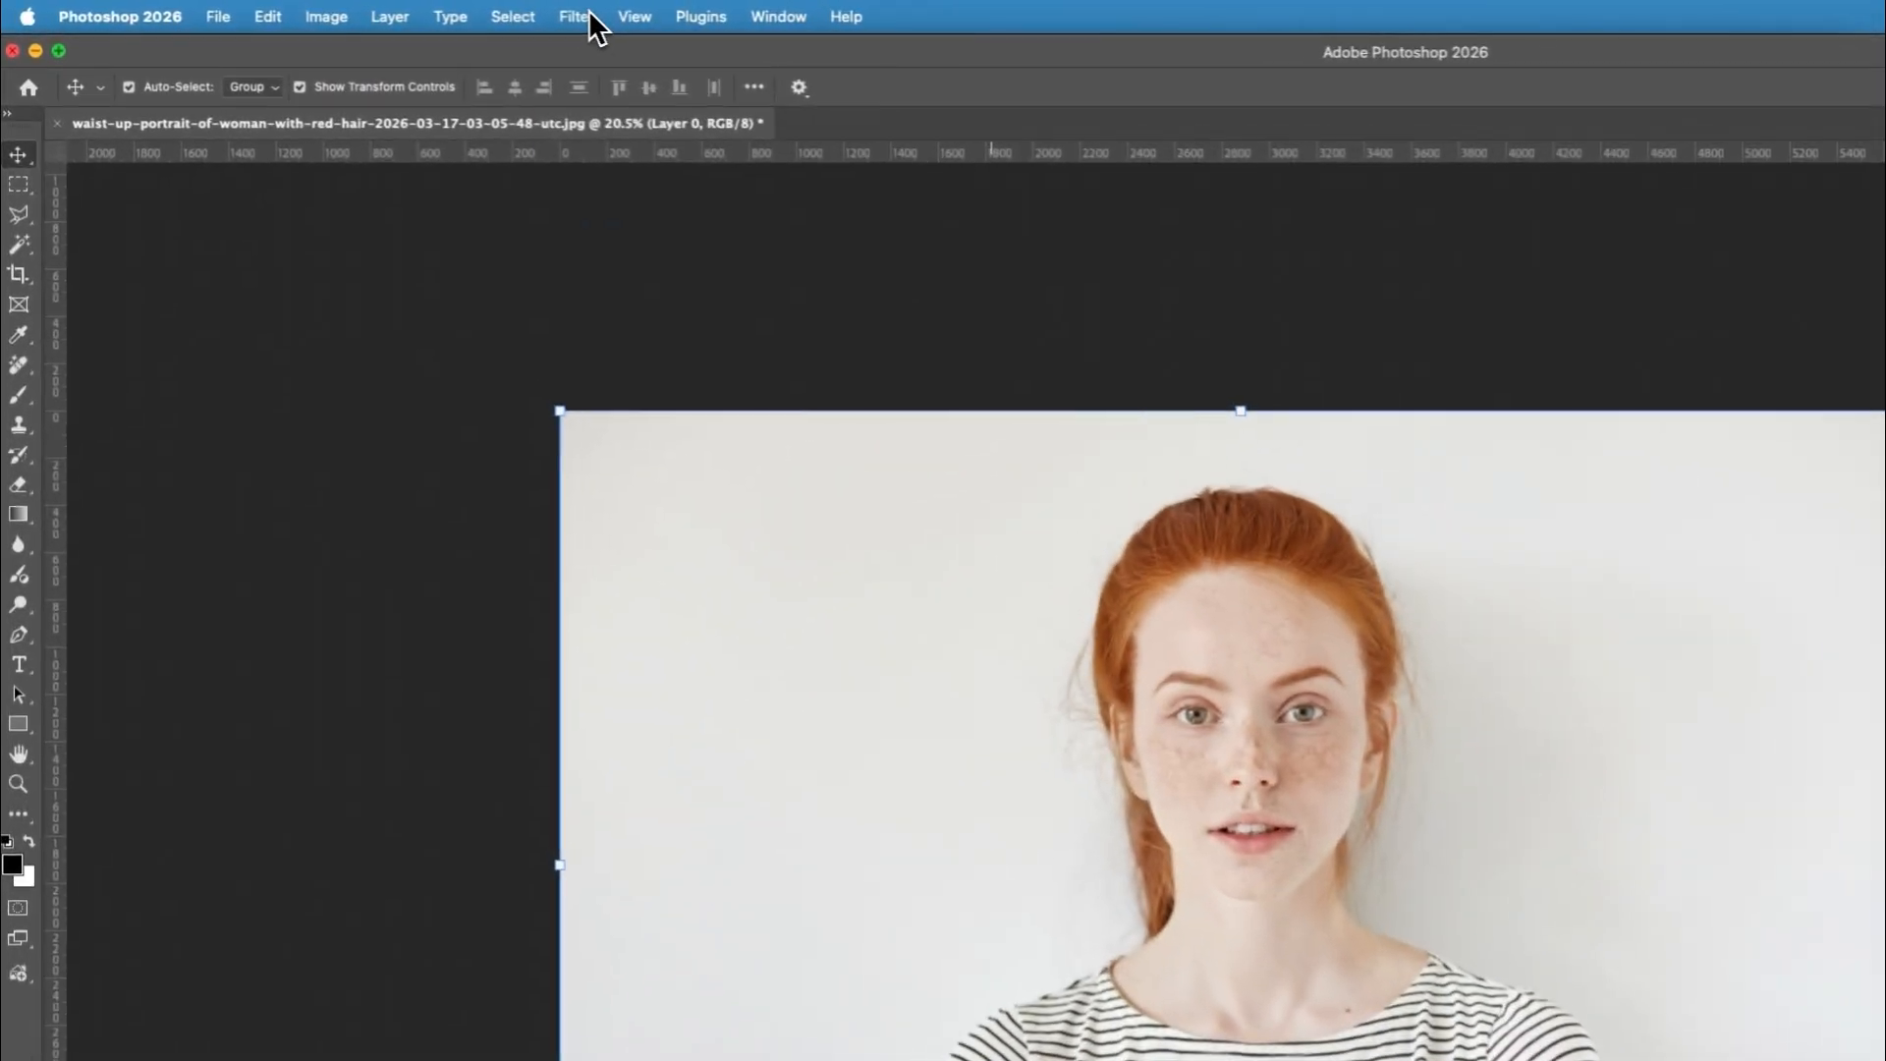
{"action": "left_click", "coordinate": [591, 13]}
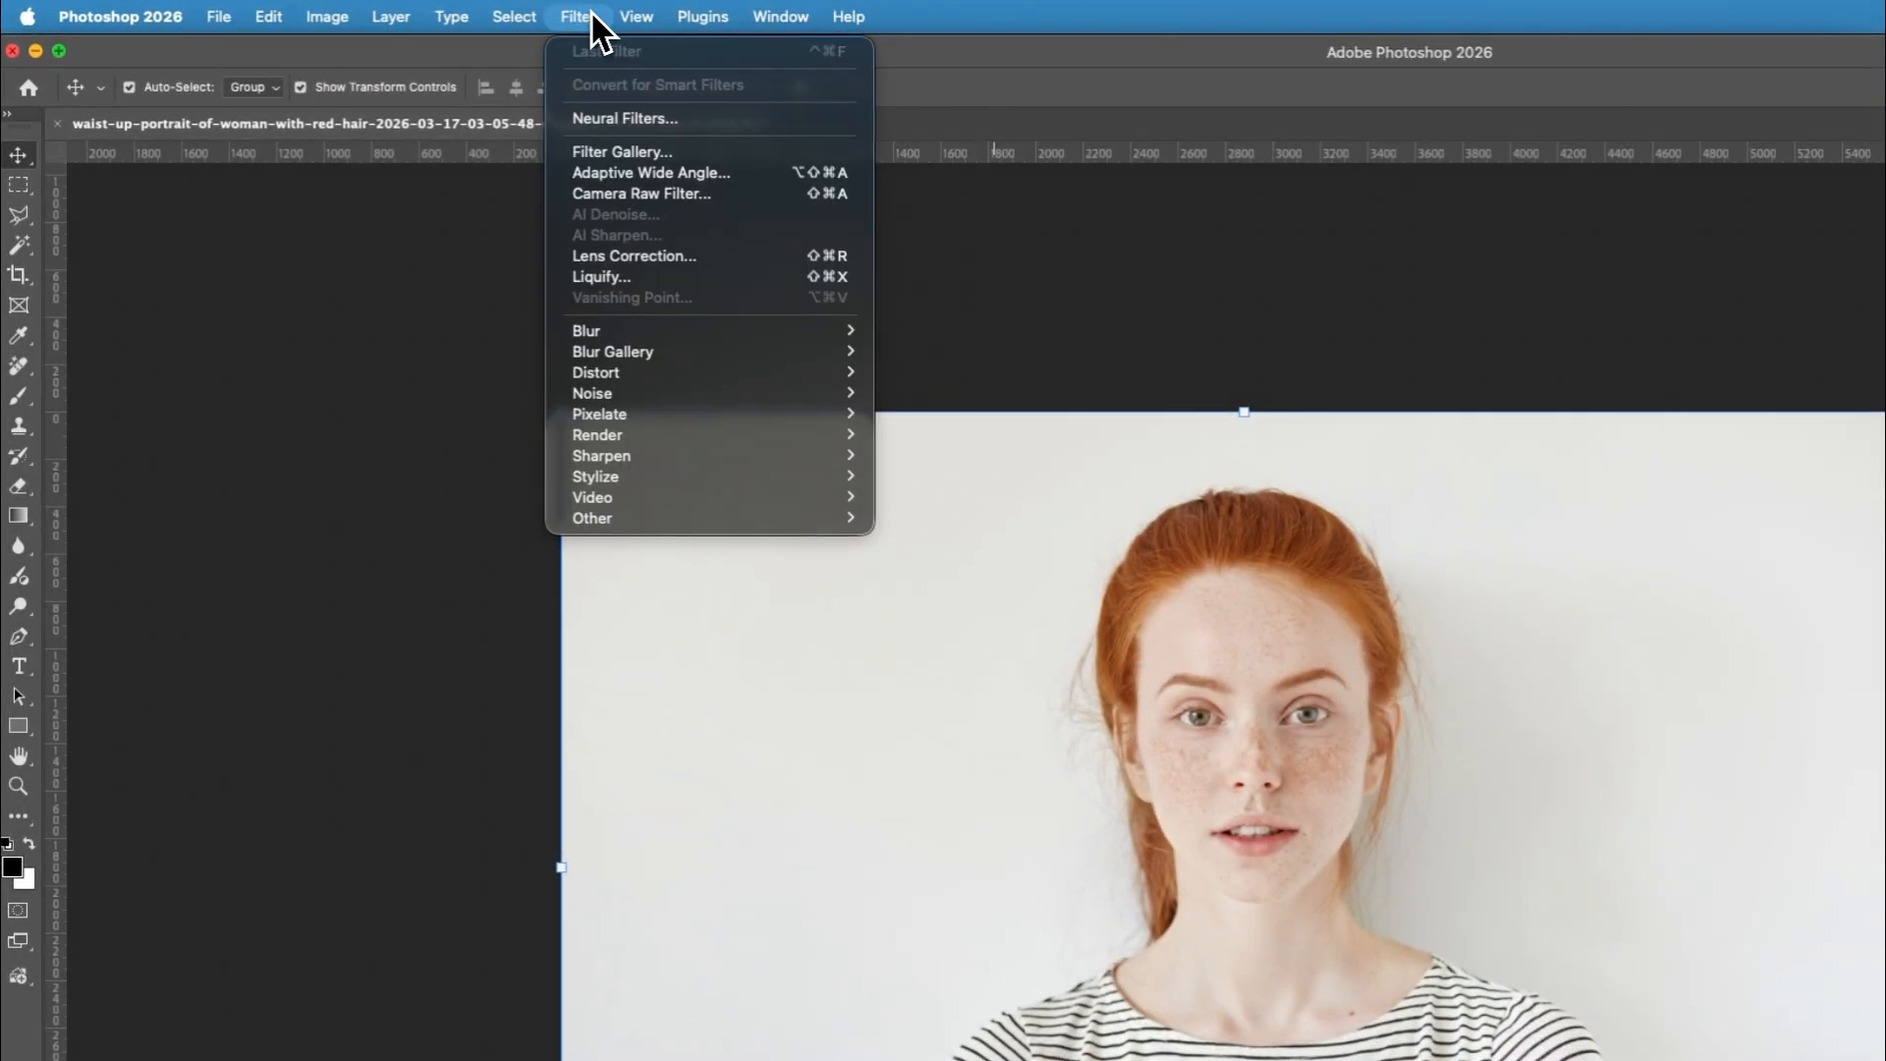
{"action": "left_click", "coordinate": [698, 279]}
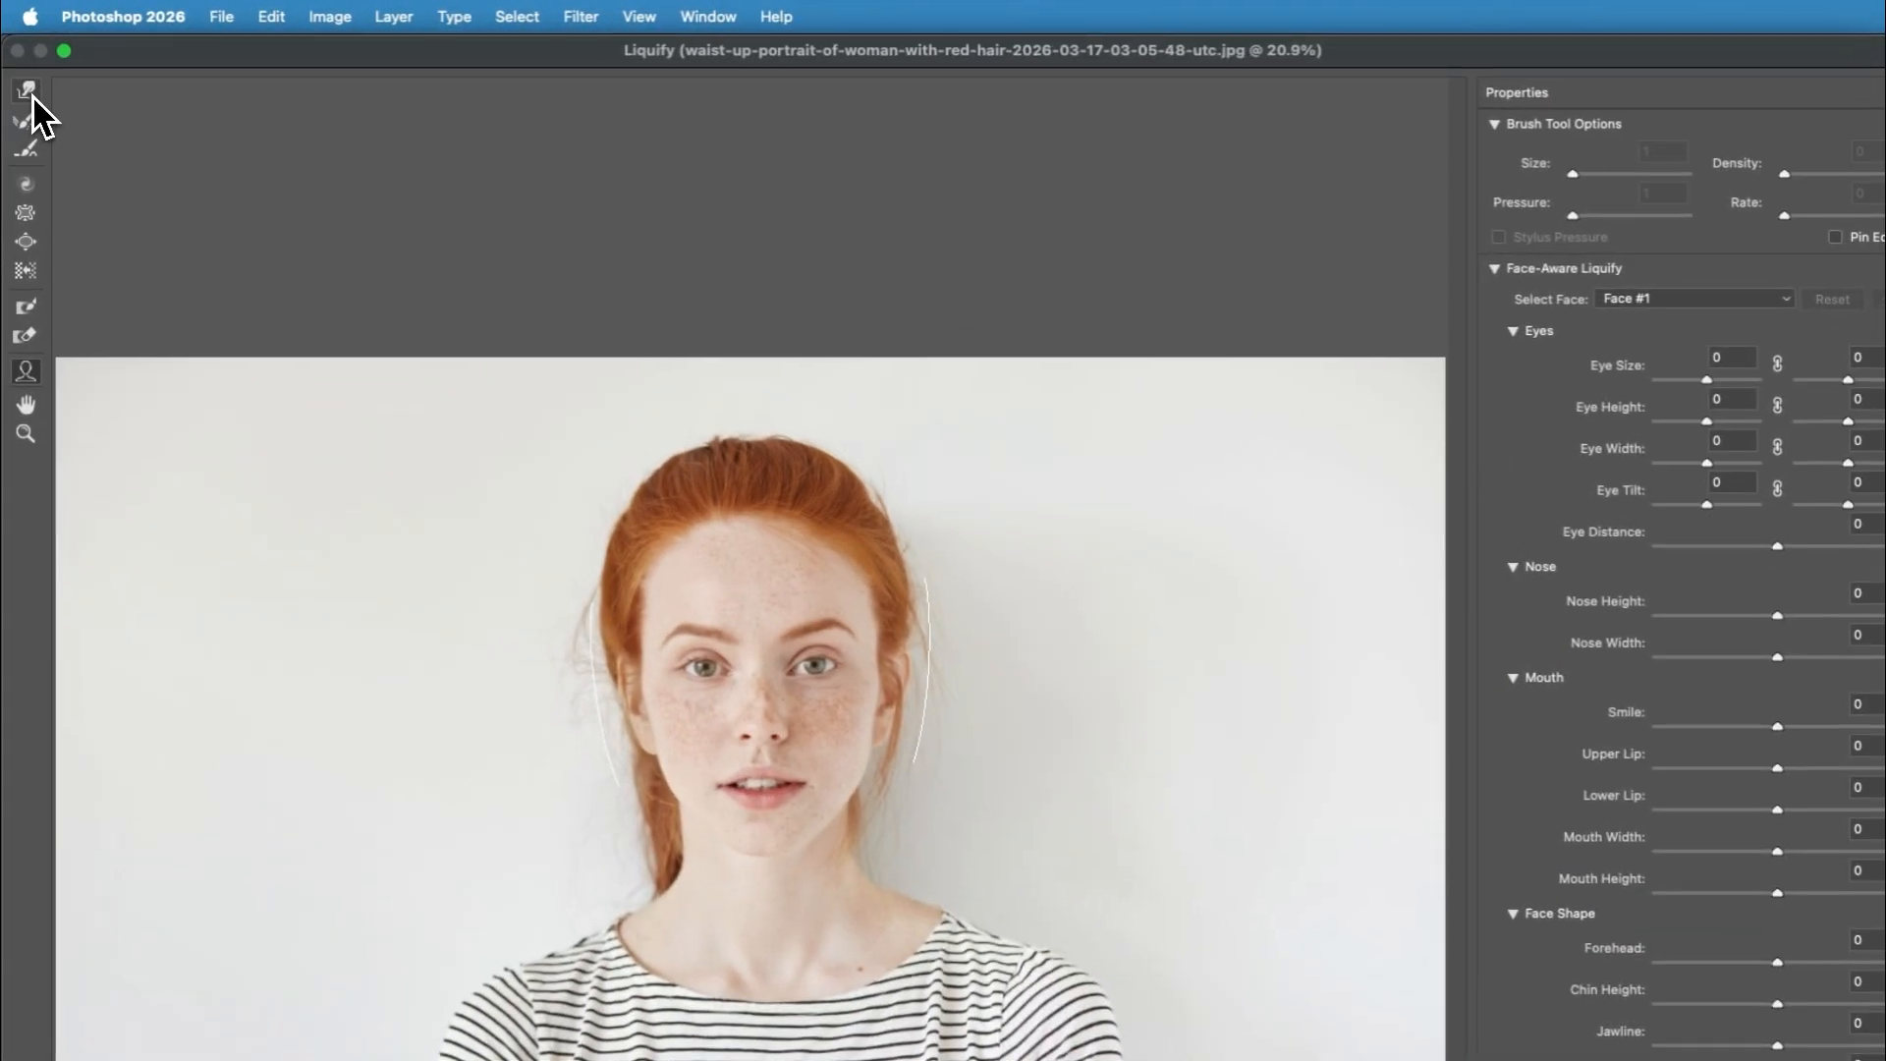
- Try pushing the shoulder edge beside the neck inward with the Forward Warp tool at brush size 400
{"action": "left_click", "coordinate": [29, 92]}
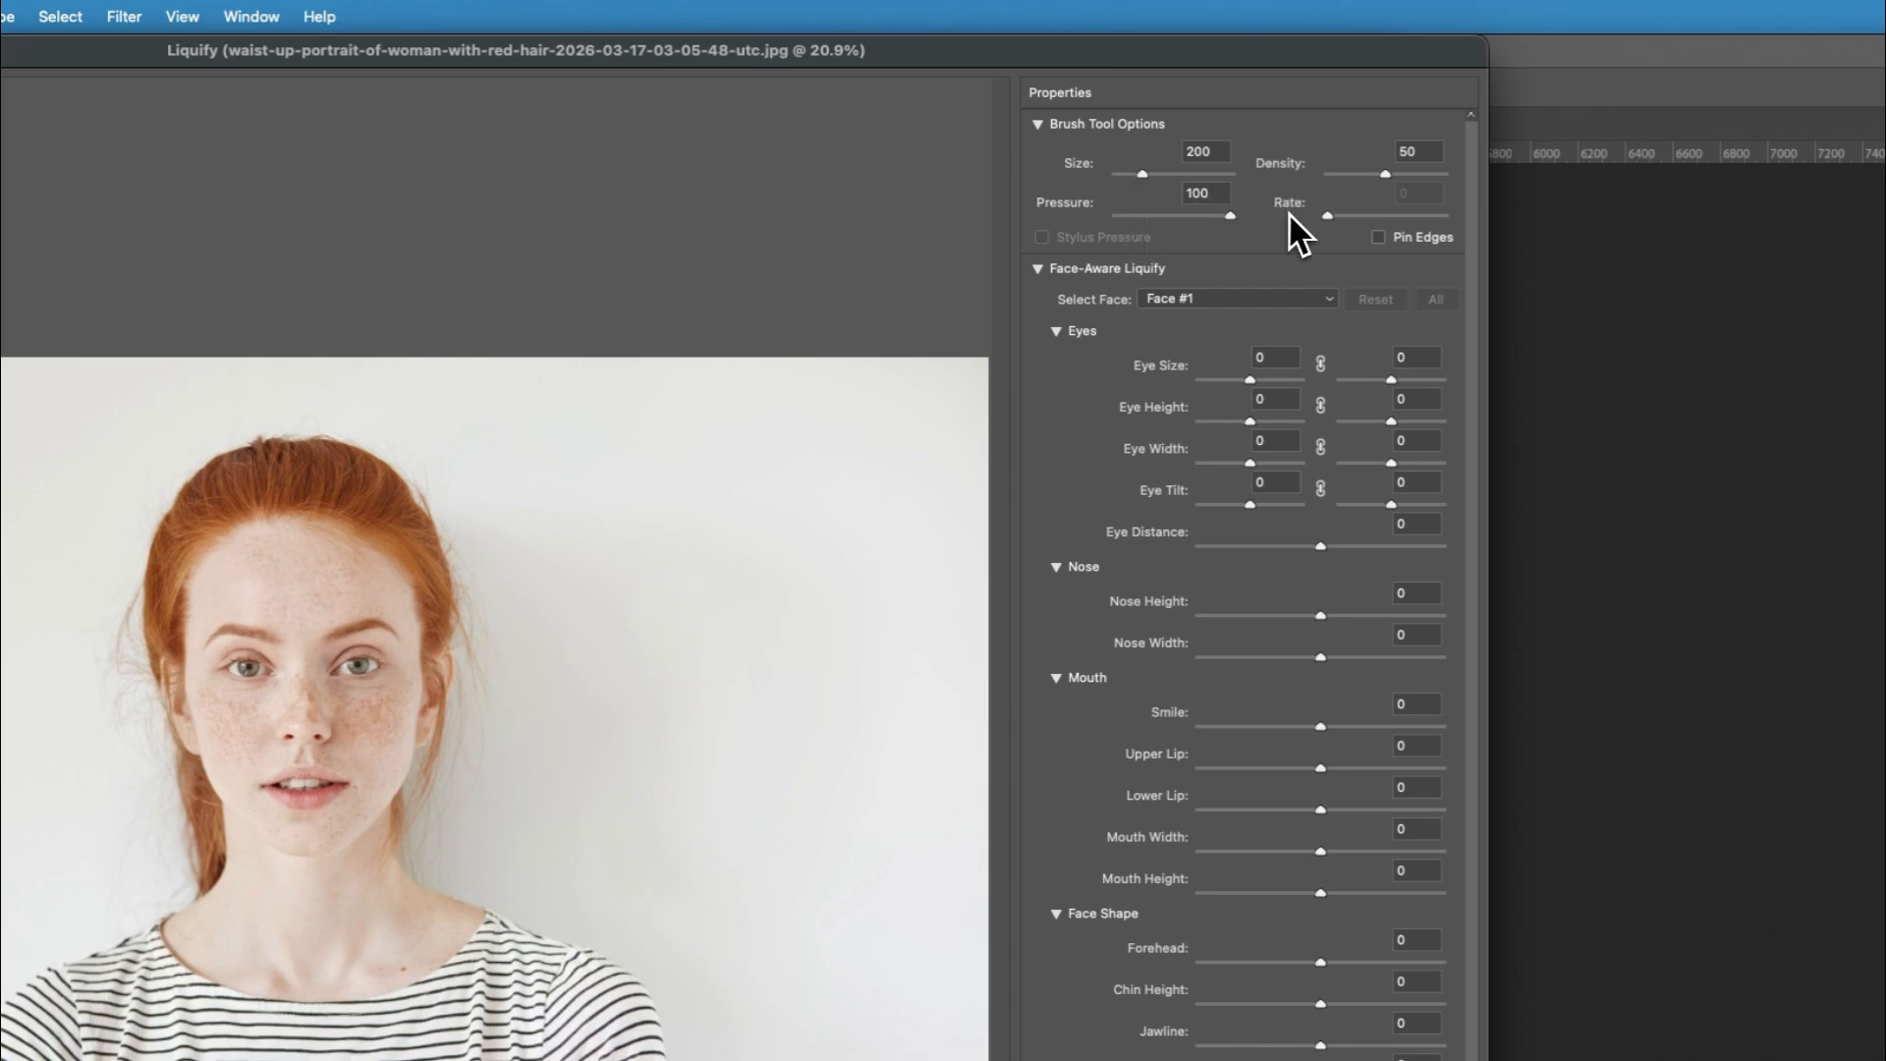
{"action": "key", "text": "bracketright"}
{"action": "key", "text": "bracketleft"}
{"action": "key", "text": "bracketright"}
{"action": "key", "text": "bracketright"}
{"action": "key", "text": "bracketright"}
{"action": "key", "text": "bracketleft"}
{"action": "key", "text": "bracketleft"}
{"action": "key", "text": "bracketright"}
{"action": "key", "text": "bracketleft"}
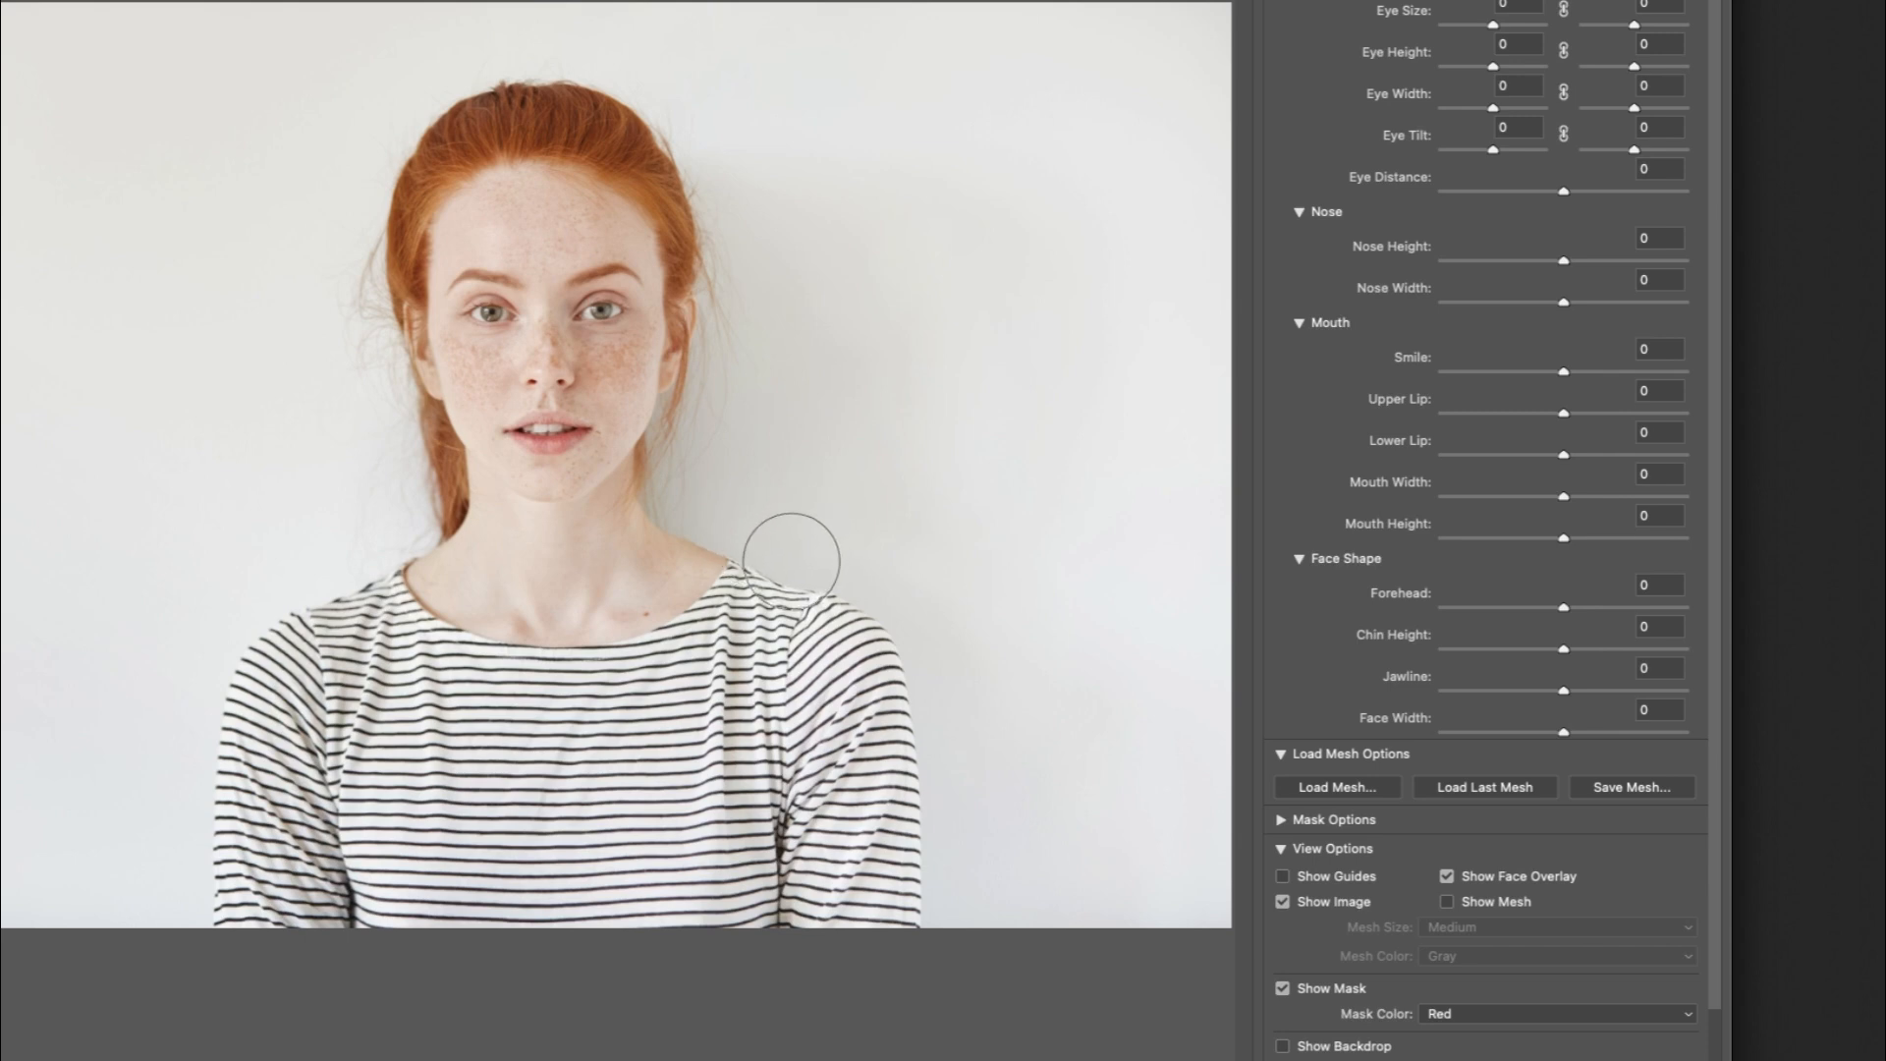
{"action": "mouse_move", "coordinate": [834, 551]}
{"action": "left_mouse_down"}
{"action": "mouse_move", "coordinate": [770, 608]}
{"action": "mouse_move", "coordinate": [771, 580]}
{"action": "mouse_move", "coordinate": [744, 618]}
{"action": "mouse_move", "coordinate": [765, 621]}
{"action": "mouse_move", "coordinate": [741, 603]}
{"action": "mouse_move", "coordinate": [761, 653]}
{"action": "left_mouse_up"}
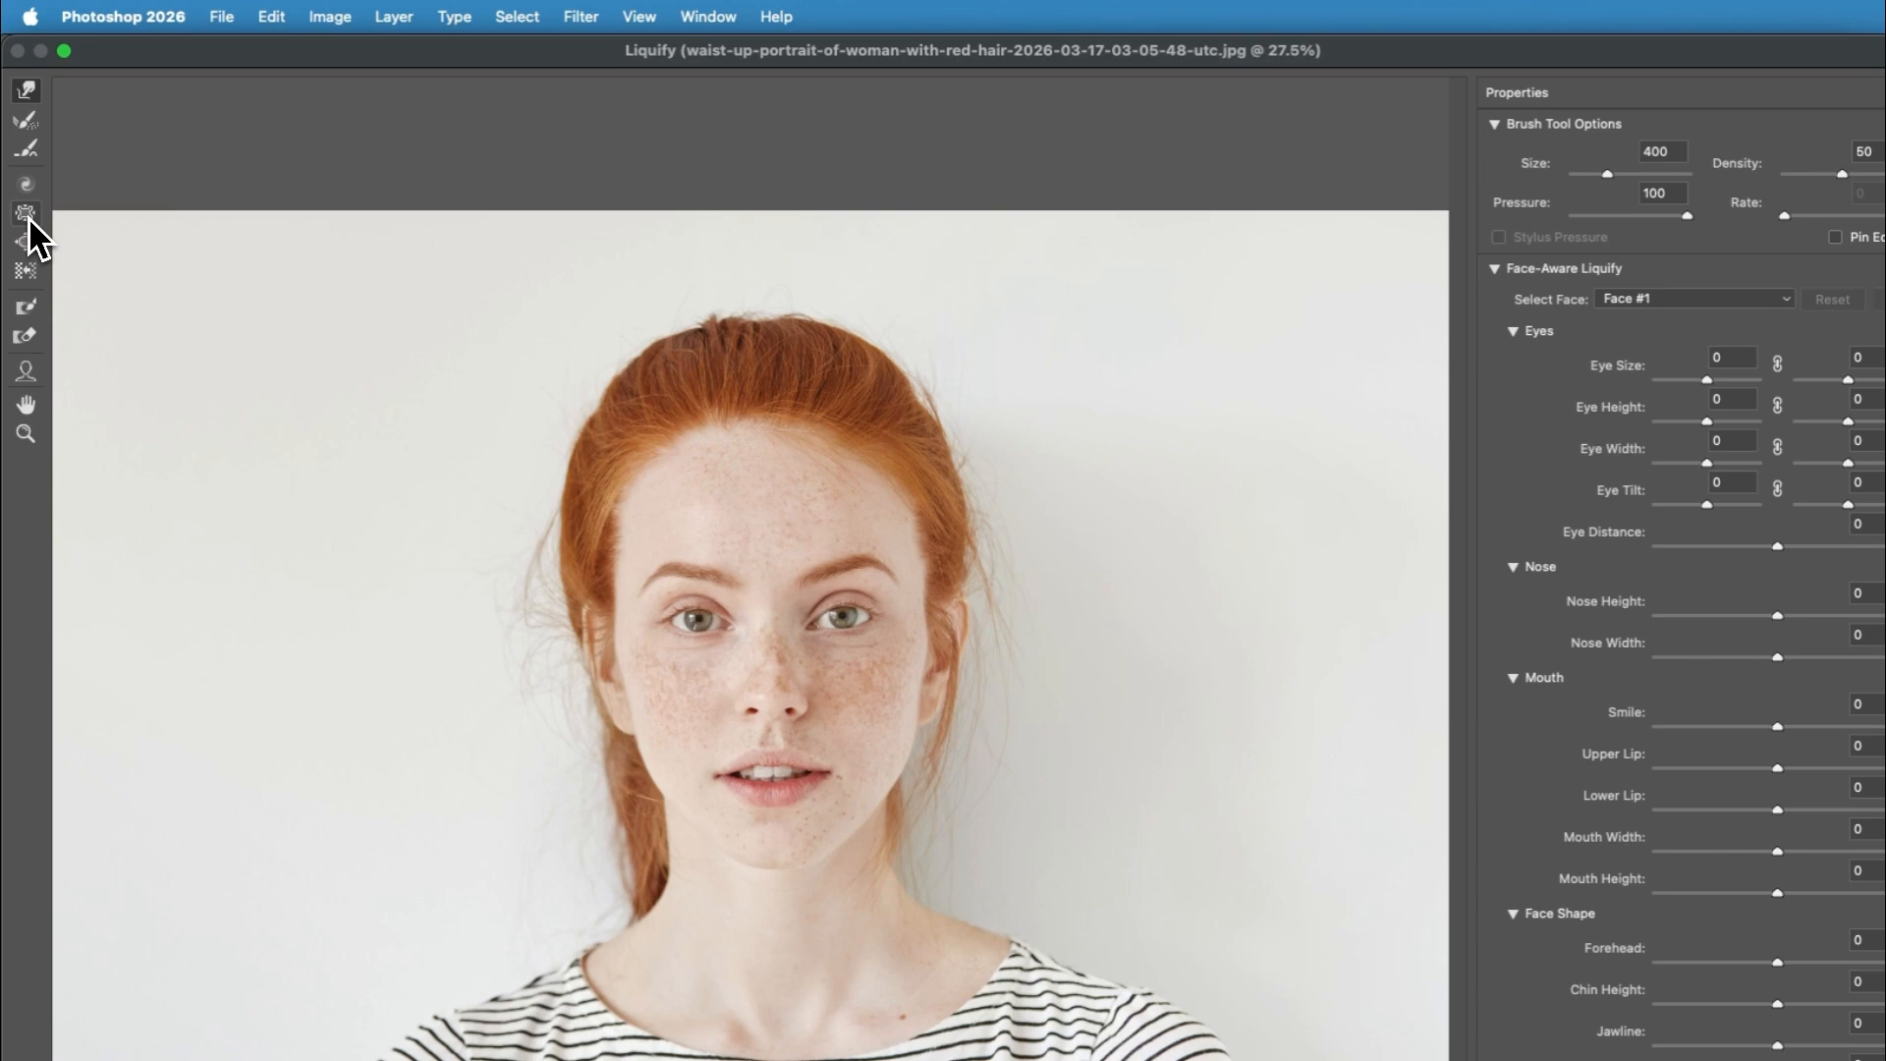
- Try the Pucker tool on the woman's face at brush size 175 and undo its strokes
{"action": "left_click", "coordinate": [25, 213]}
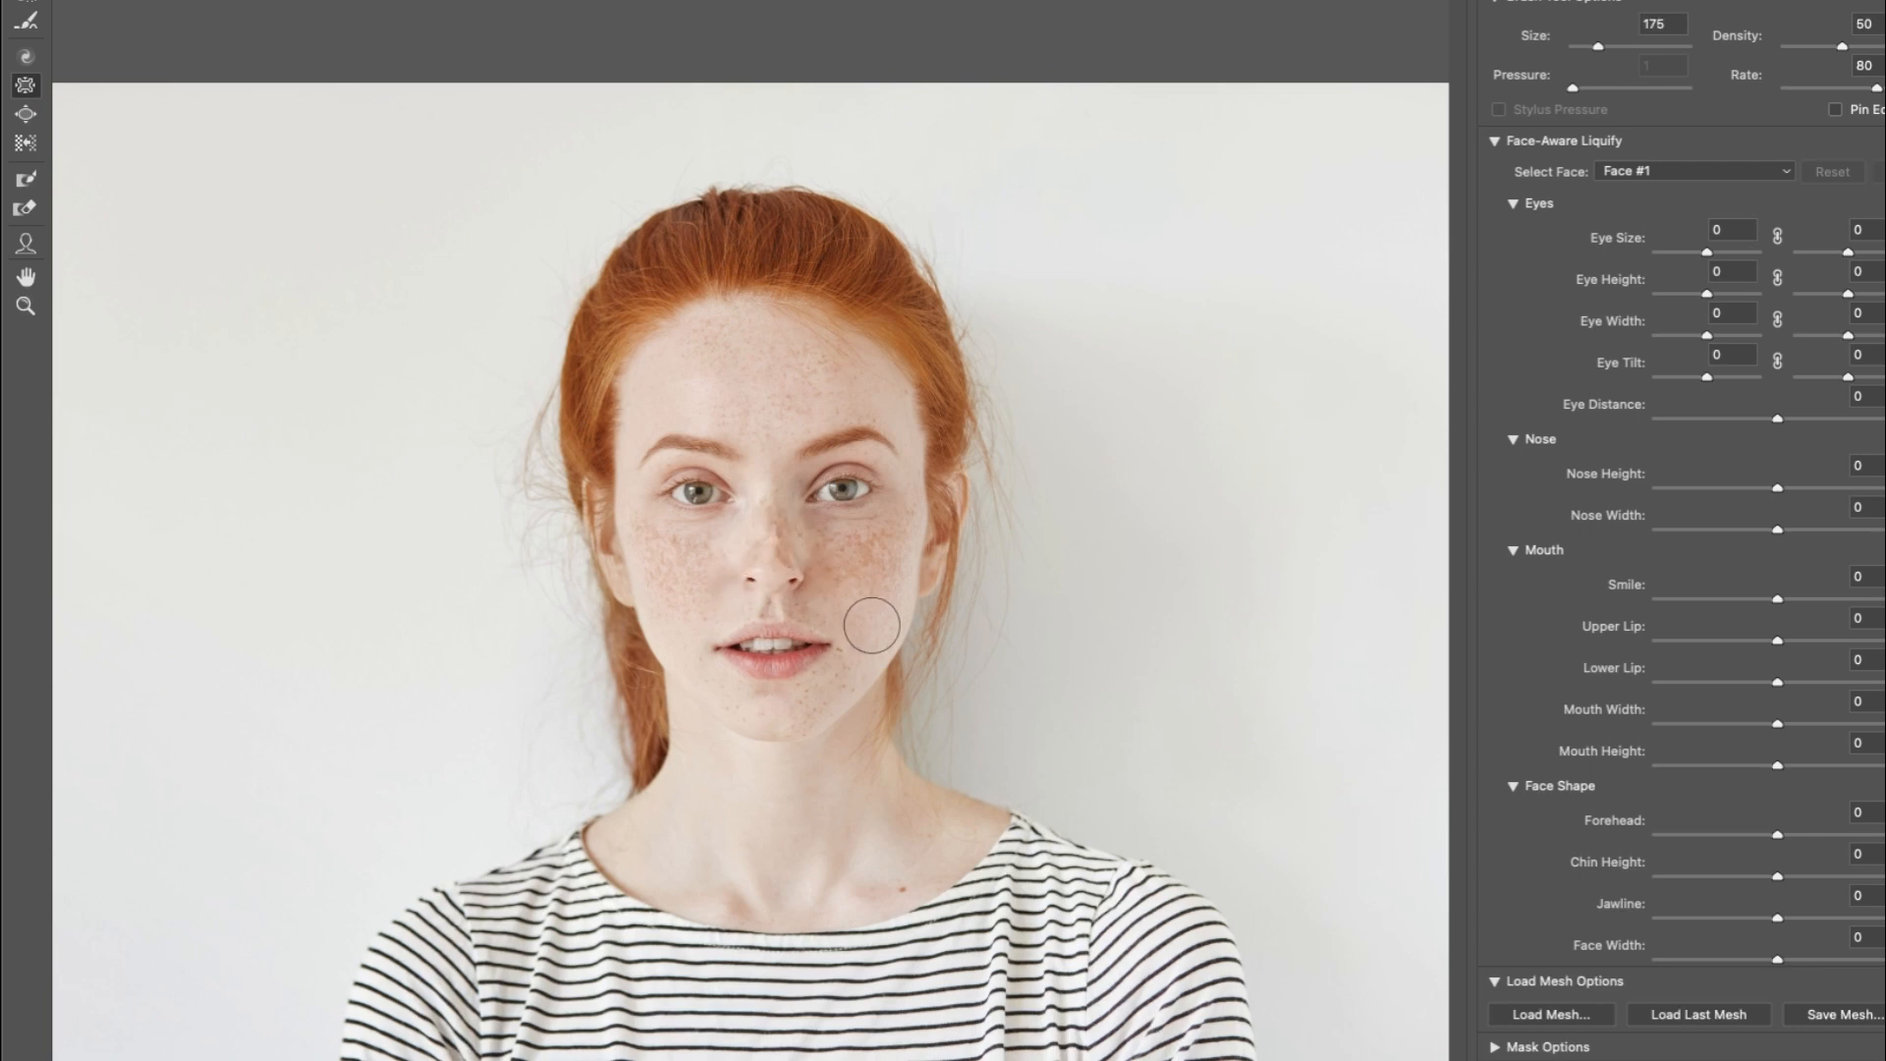
{"action": "key", "text": "super+z"}
{"action": "key", "text": "super+z"}
{"action": "key", "text": "super+z"}
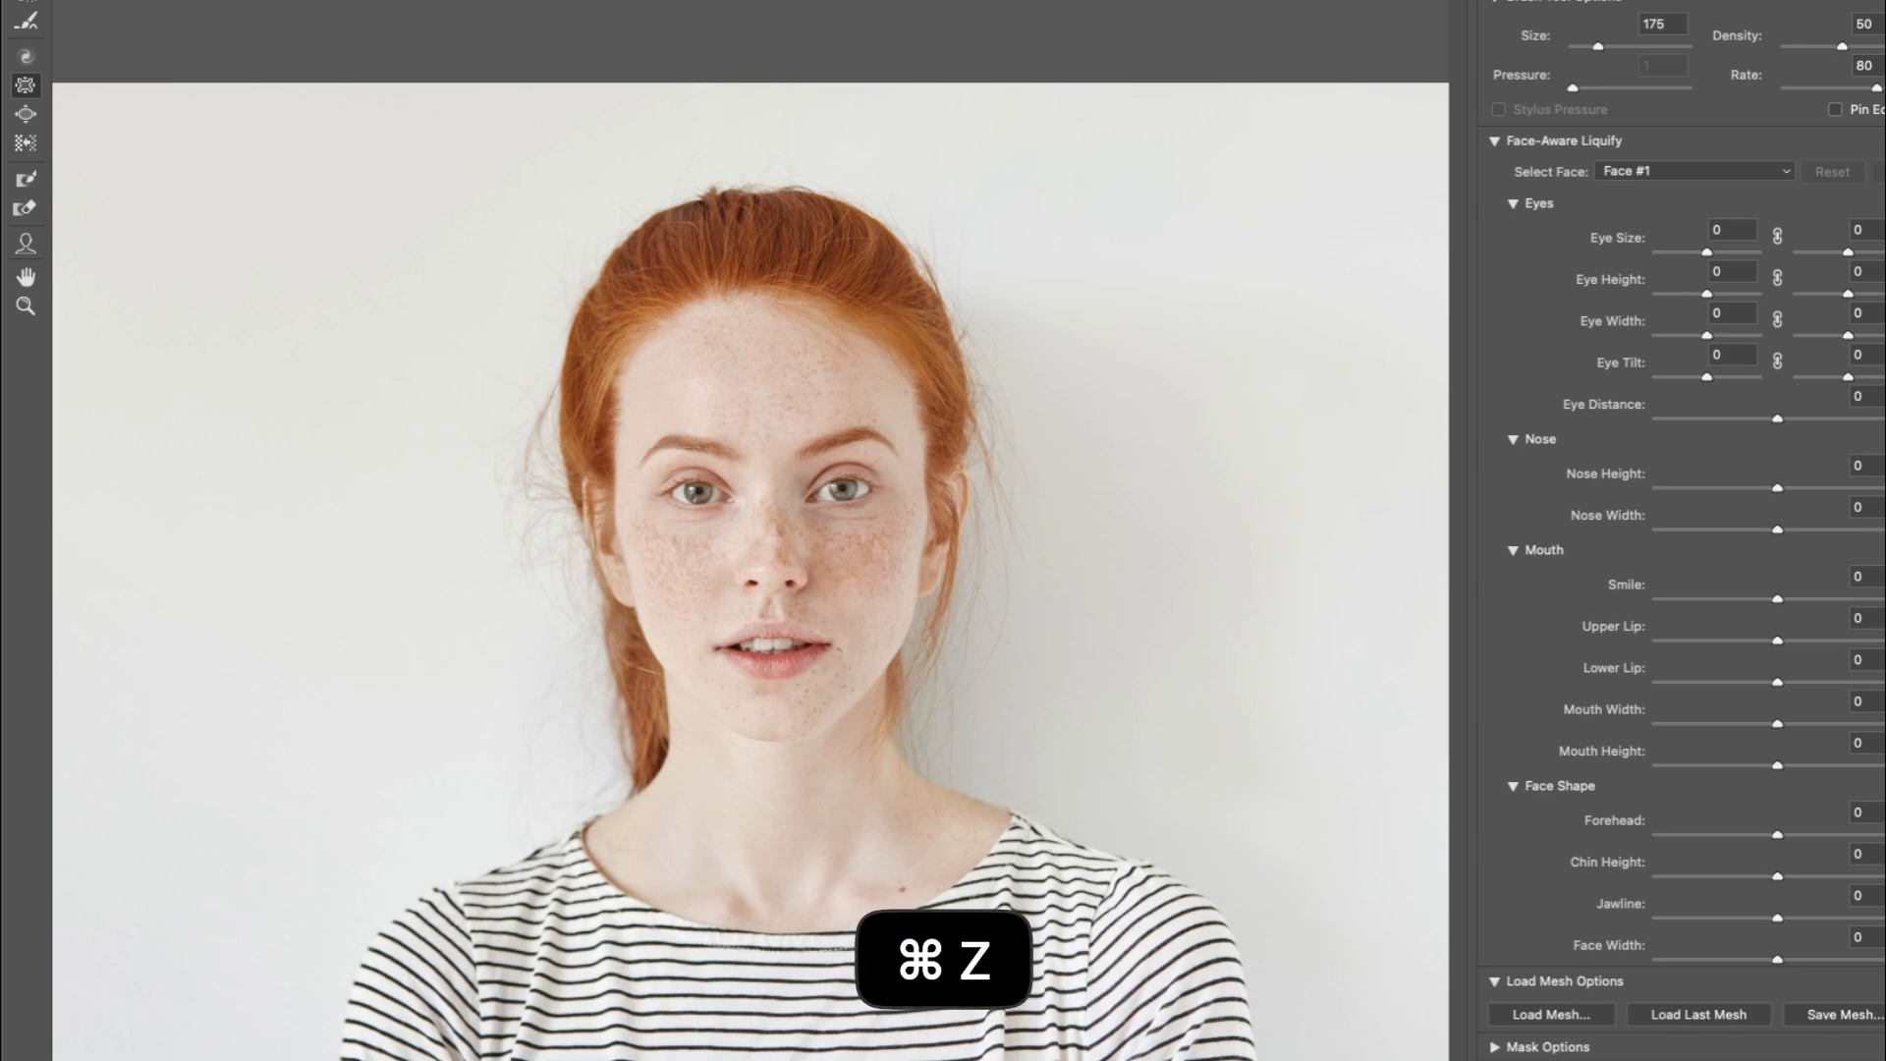
- Try enlarging the lips with the Bloat tool at brush size 200 and undo the strokes
{"action": "key", "text": "b"}
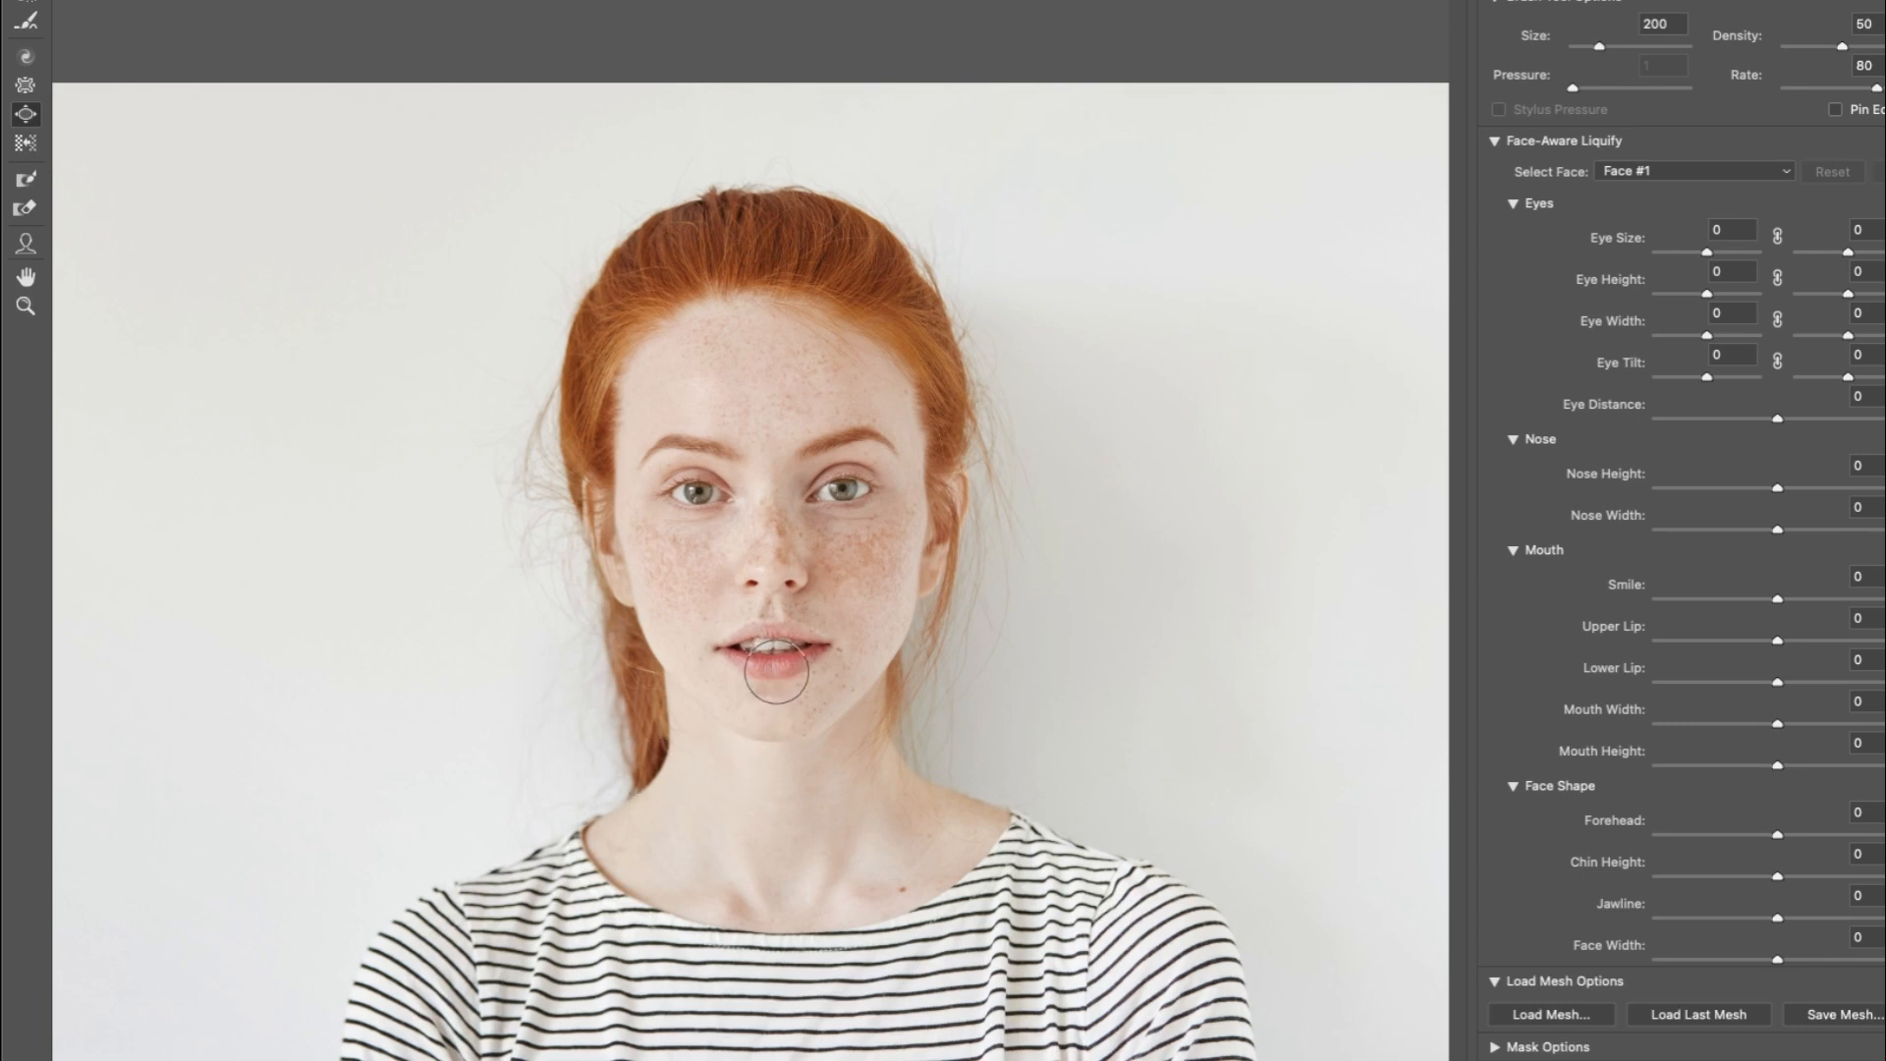
{"action": "mouse_move", "coordinate": [802, 659]}
{"action": "left_mouse_down"}
{"action": "mouse_move", "coordinate": [737, 665]}
{"action": "mouse_move", "coordinate": [817, 657]}
{"action": "left_mouse_up"}
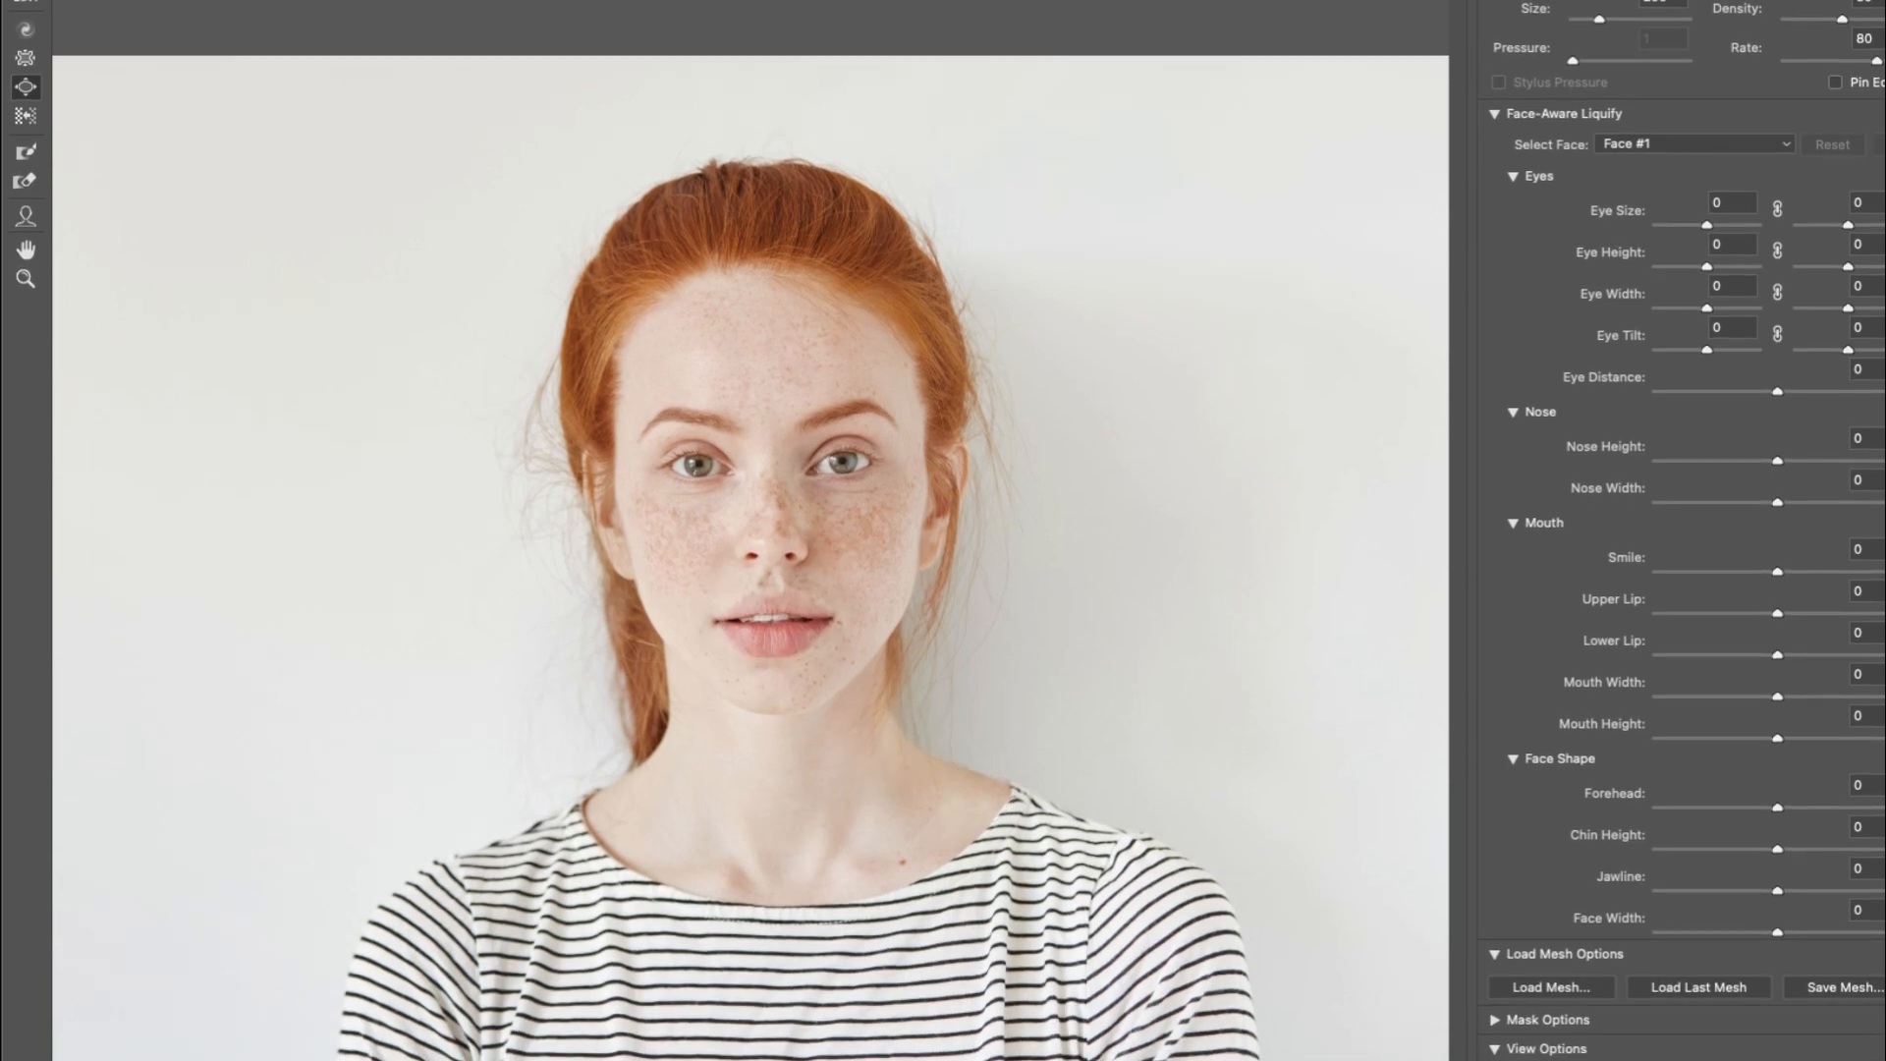
{"action": "key", "text": "super+z"}
{"action": "key", "text": "super+z"}
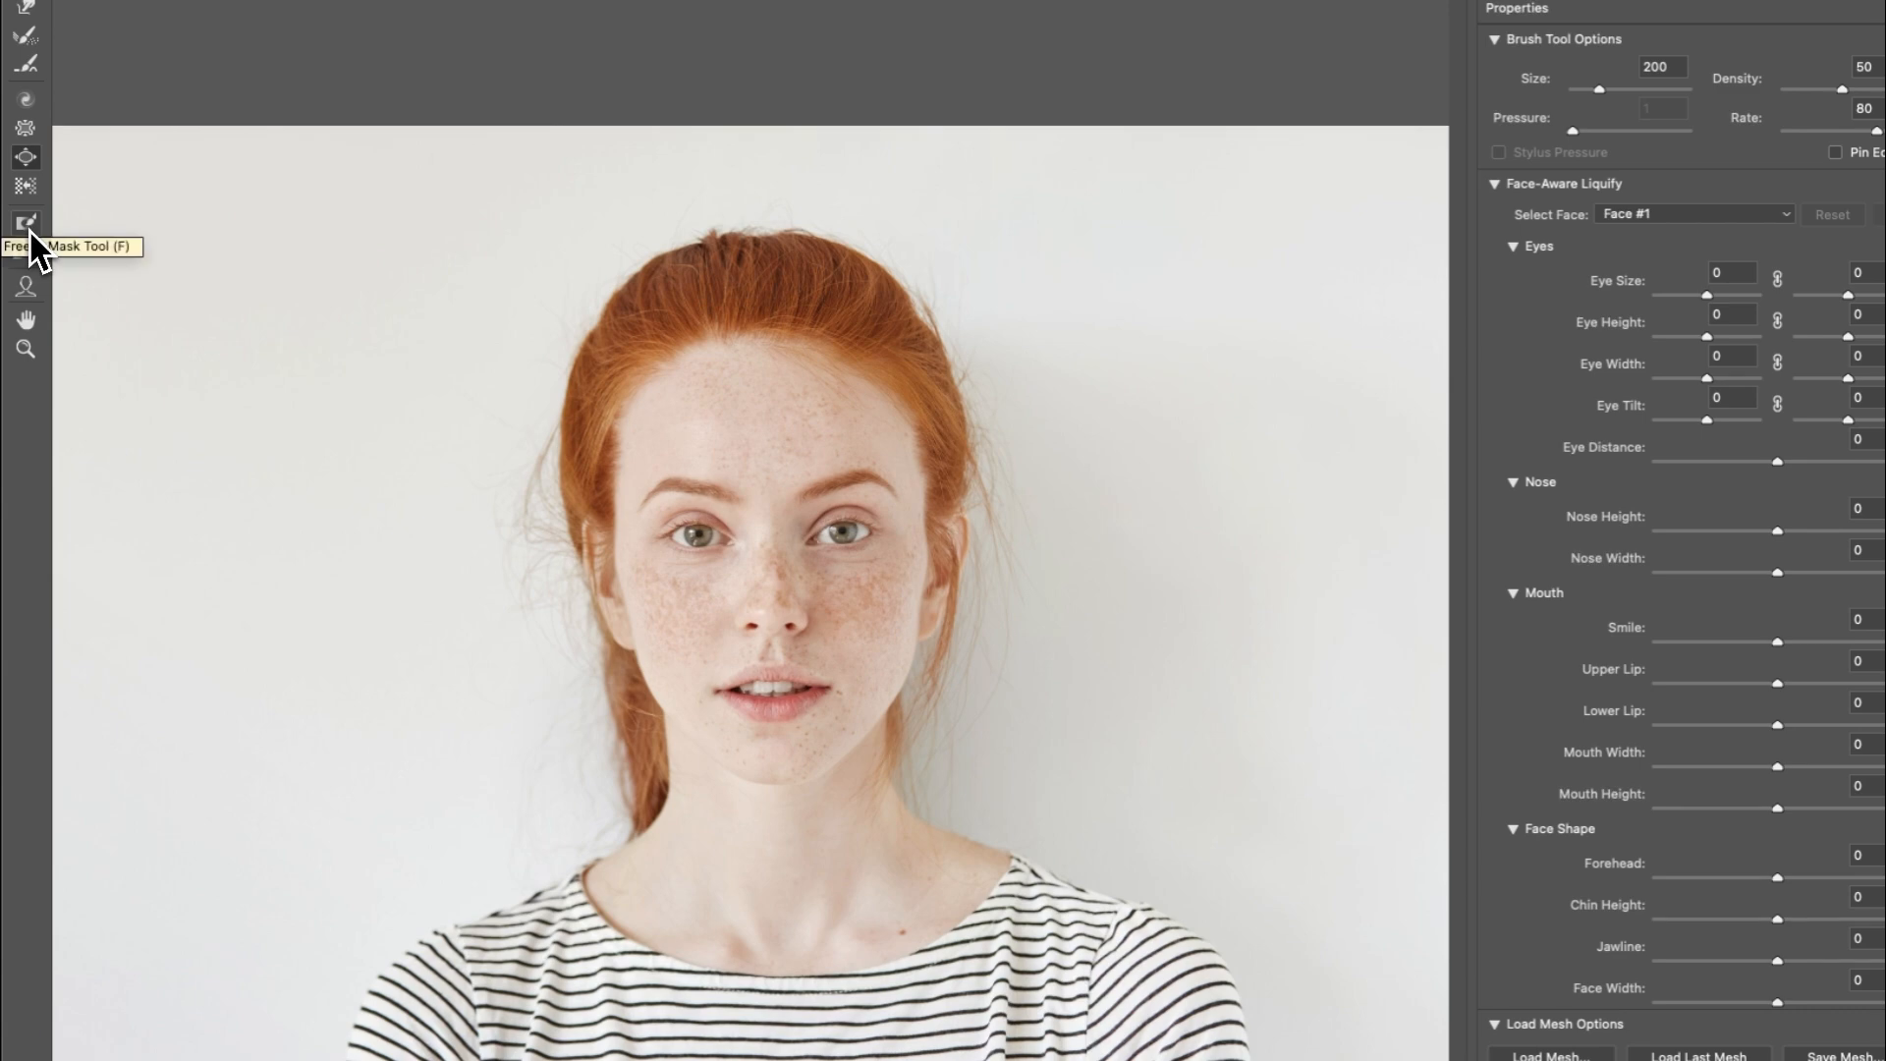
- Paint a freeze mask over both eyes with a size 100 brush and switch to the Bloat tool
{"action": "left_click", "coordinate": [29, 226]}
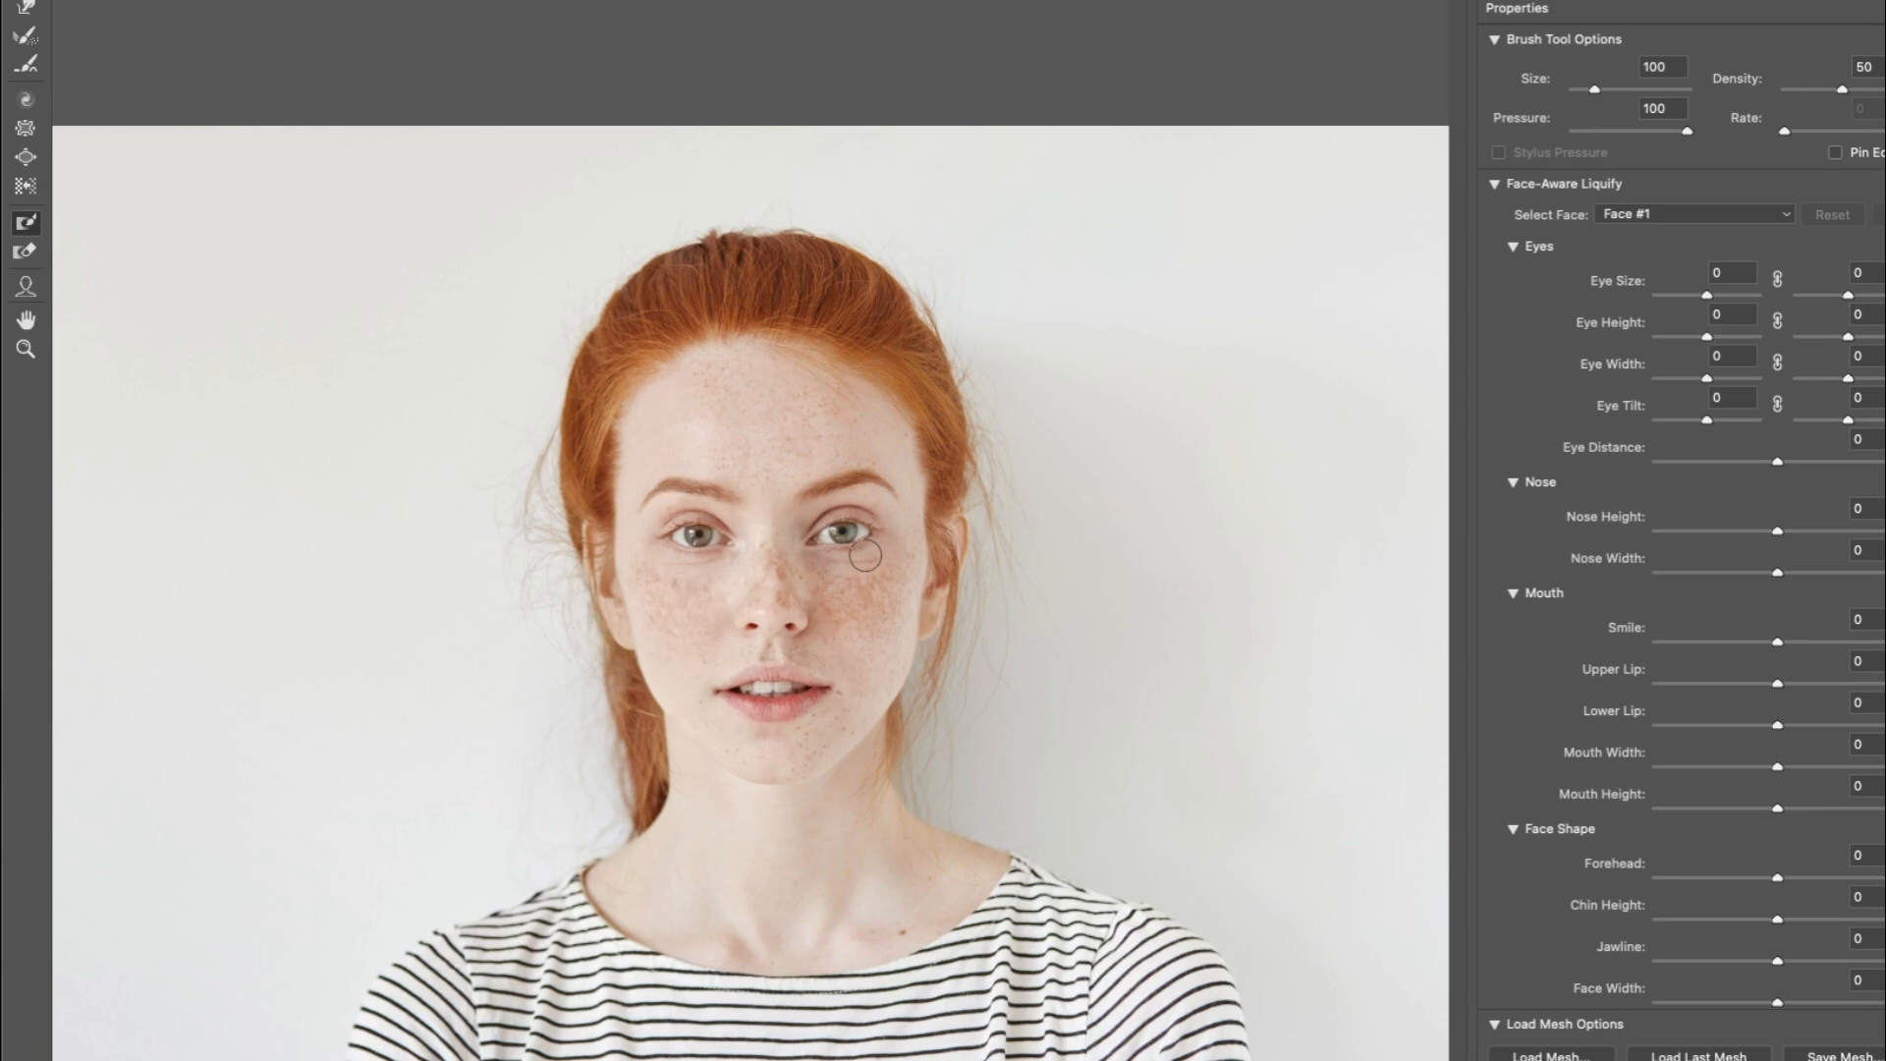
{"action": "mouse_move", "coordinate": [818, 546]}
{"action": "left_mouse_down"}
{"action": "mouse_move", "coordinate": [857, 526]}
{"action": "mouse_move", "coordinate": [835, 535]}
{"action": "left_mouse_up"}
{"action": "left_click_drag", "start_coordinate": [719, 542], "coordinate": [649, 515]}
{"action": "left_click", "coordinate": [26, 157]}
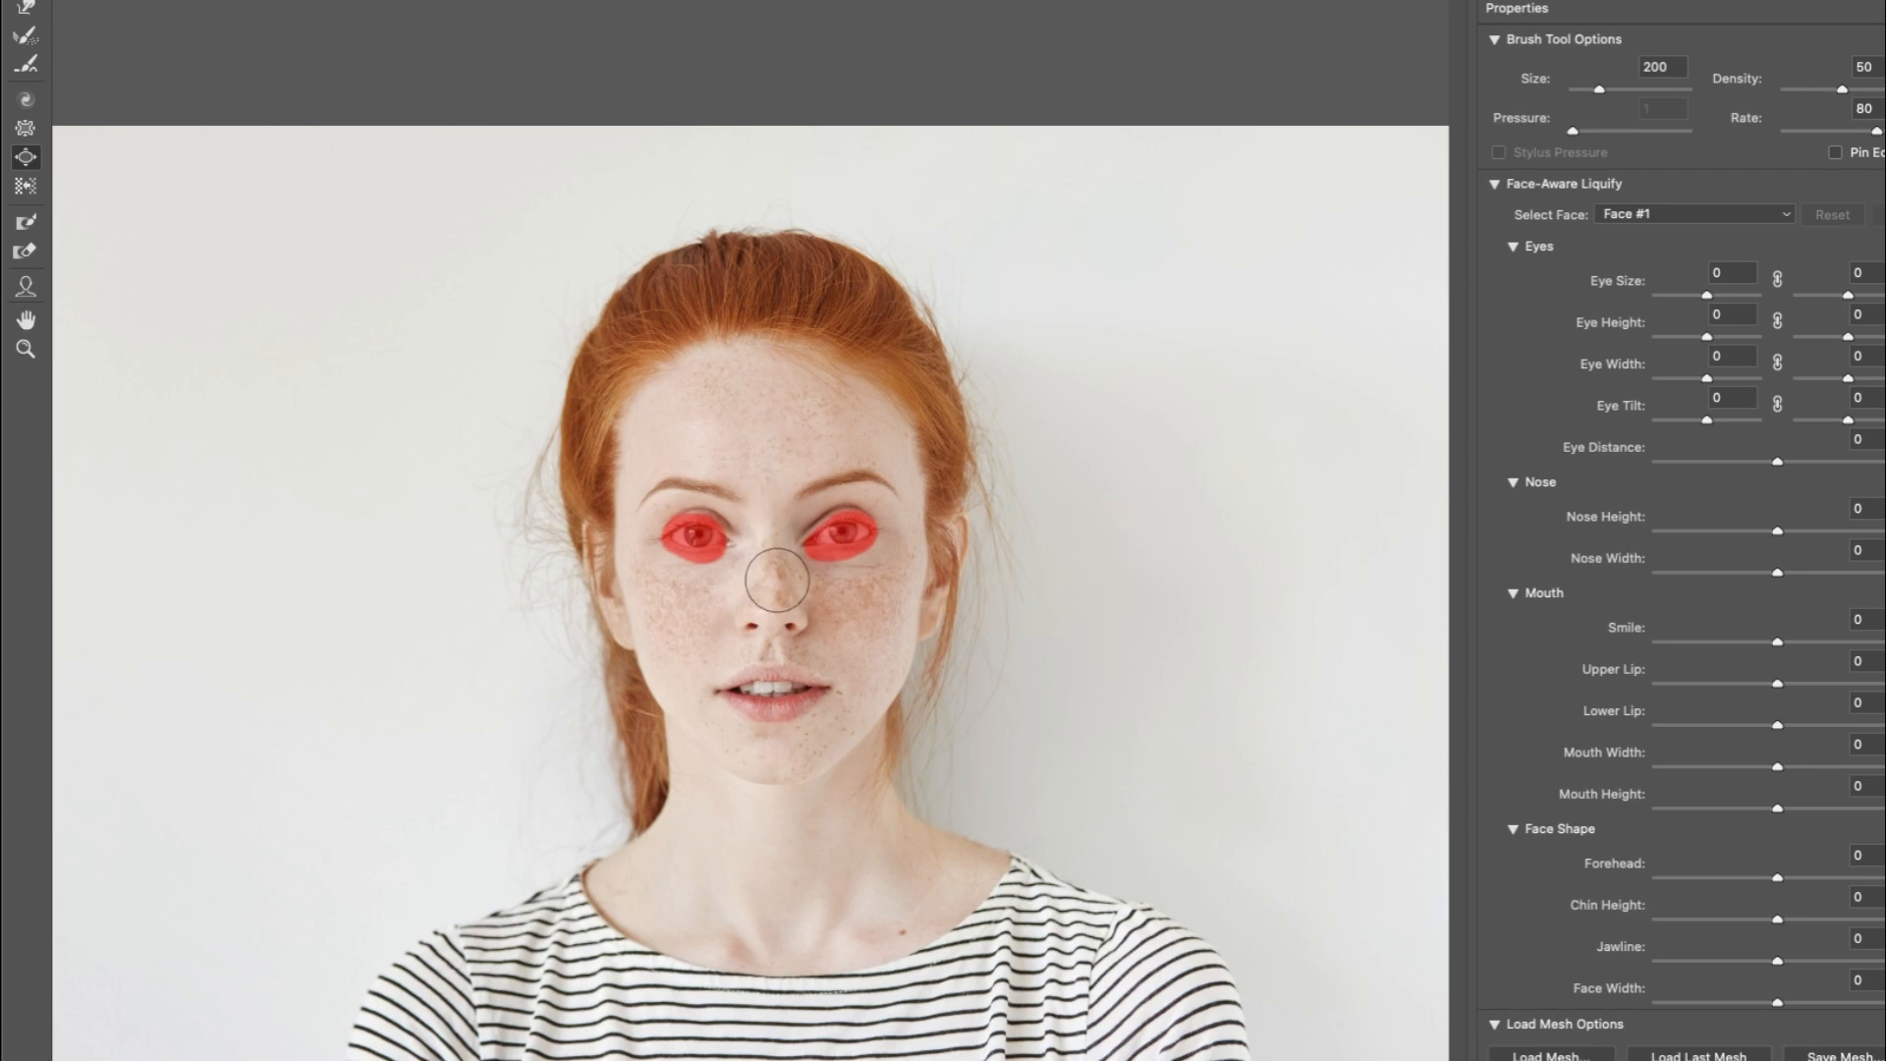
- Erase the freeze mask from both eyes with the Thaw Mask tool at brush size 100
{"action": "left_click", "coordinate": [26, 264]}
{"action": "mouse_move", "coordinate": [703, 577]}
{"action": "left_mouse_down"}
{"action": "mouse_move", "coordinate": [644, 494]}
{"action": "mouse_move", "coordinate": [682, 546]}
{"action": "left_mouse_up"}
{"action": "left_click_drag", "start_coordinate": [818, 542], "coordinate": [865, 525]}
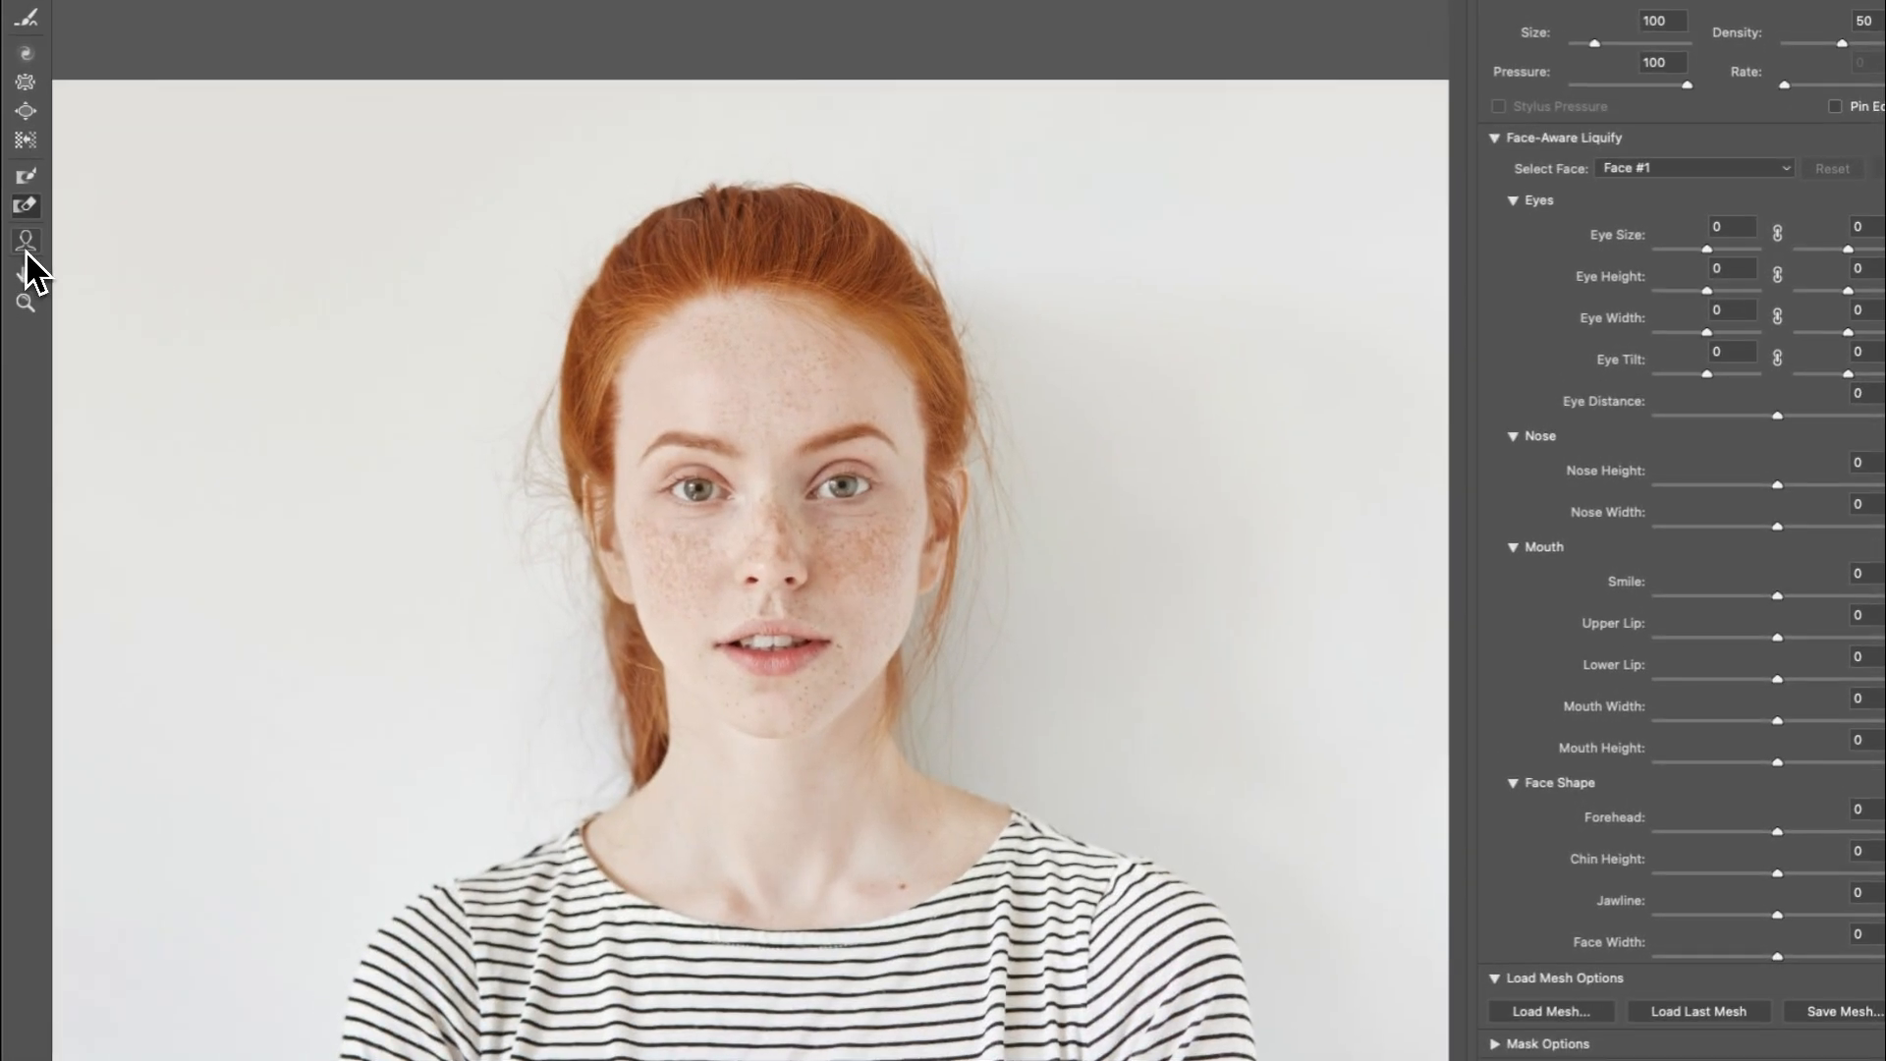
- Try moving one eye directly on the portrait with the Face tool and undo the move
{"action": "left_click", "coordinate": [28, 251]}
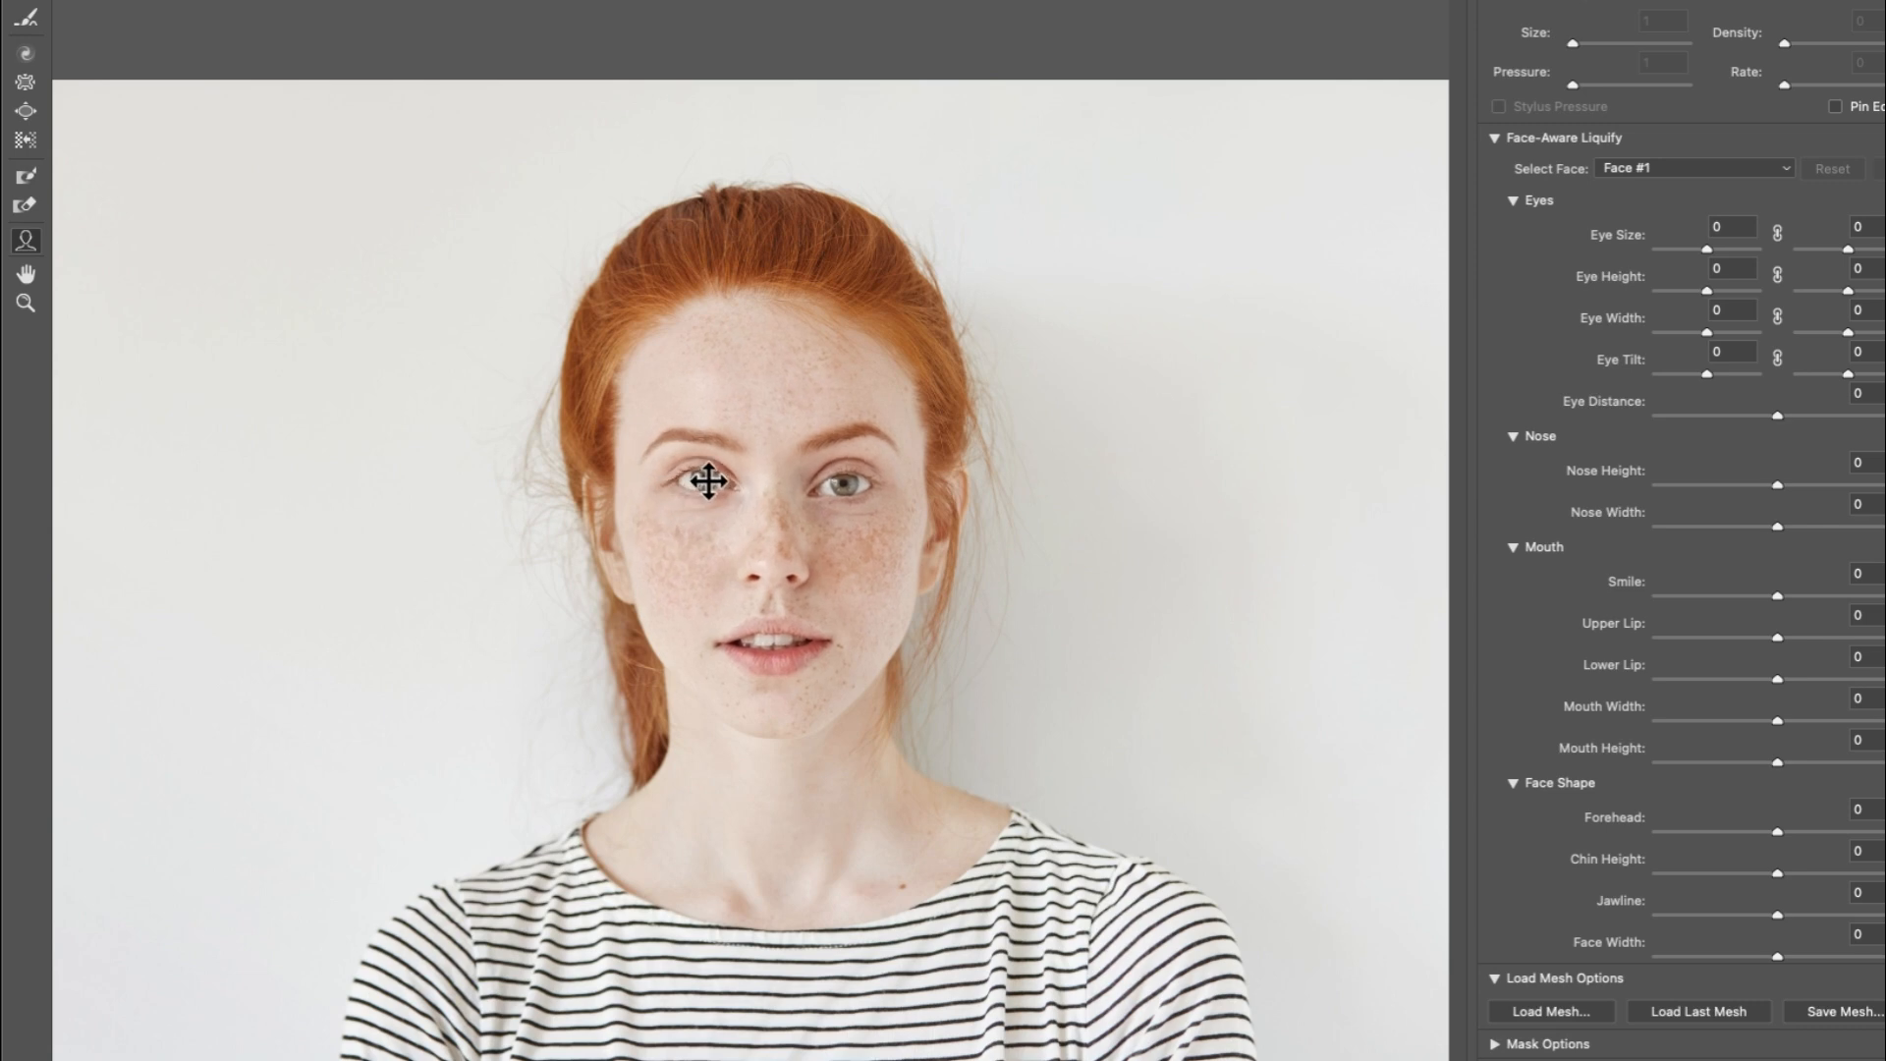
{"action": "mouse_move", "coordinate": [682, 489]}
{"action": "left_mouse_down"}
{"action": "mouse_move", "coordinate": [698, 492]}
{"action": "mouse_move", "coordinate": [681, 488]}
{"action": "left_mouse_up"}
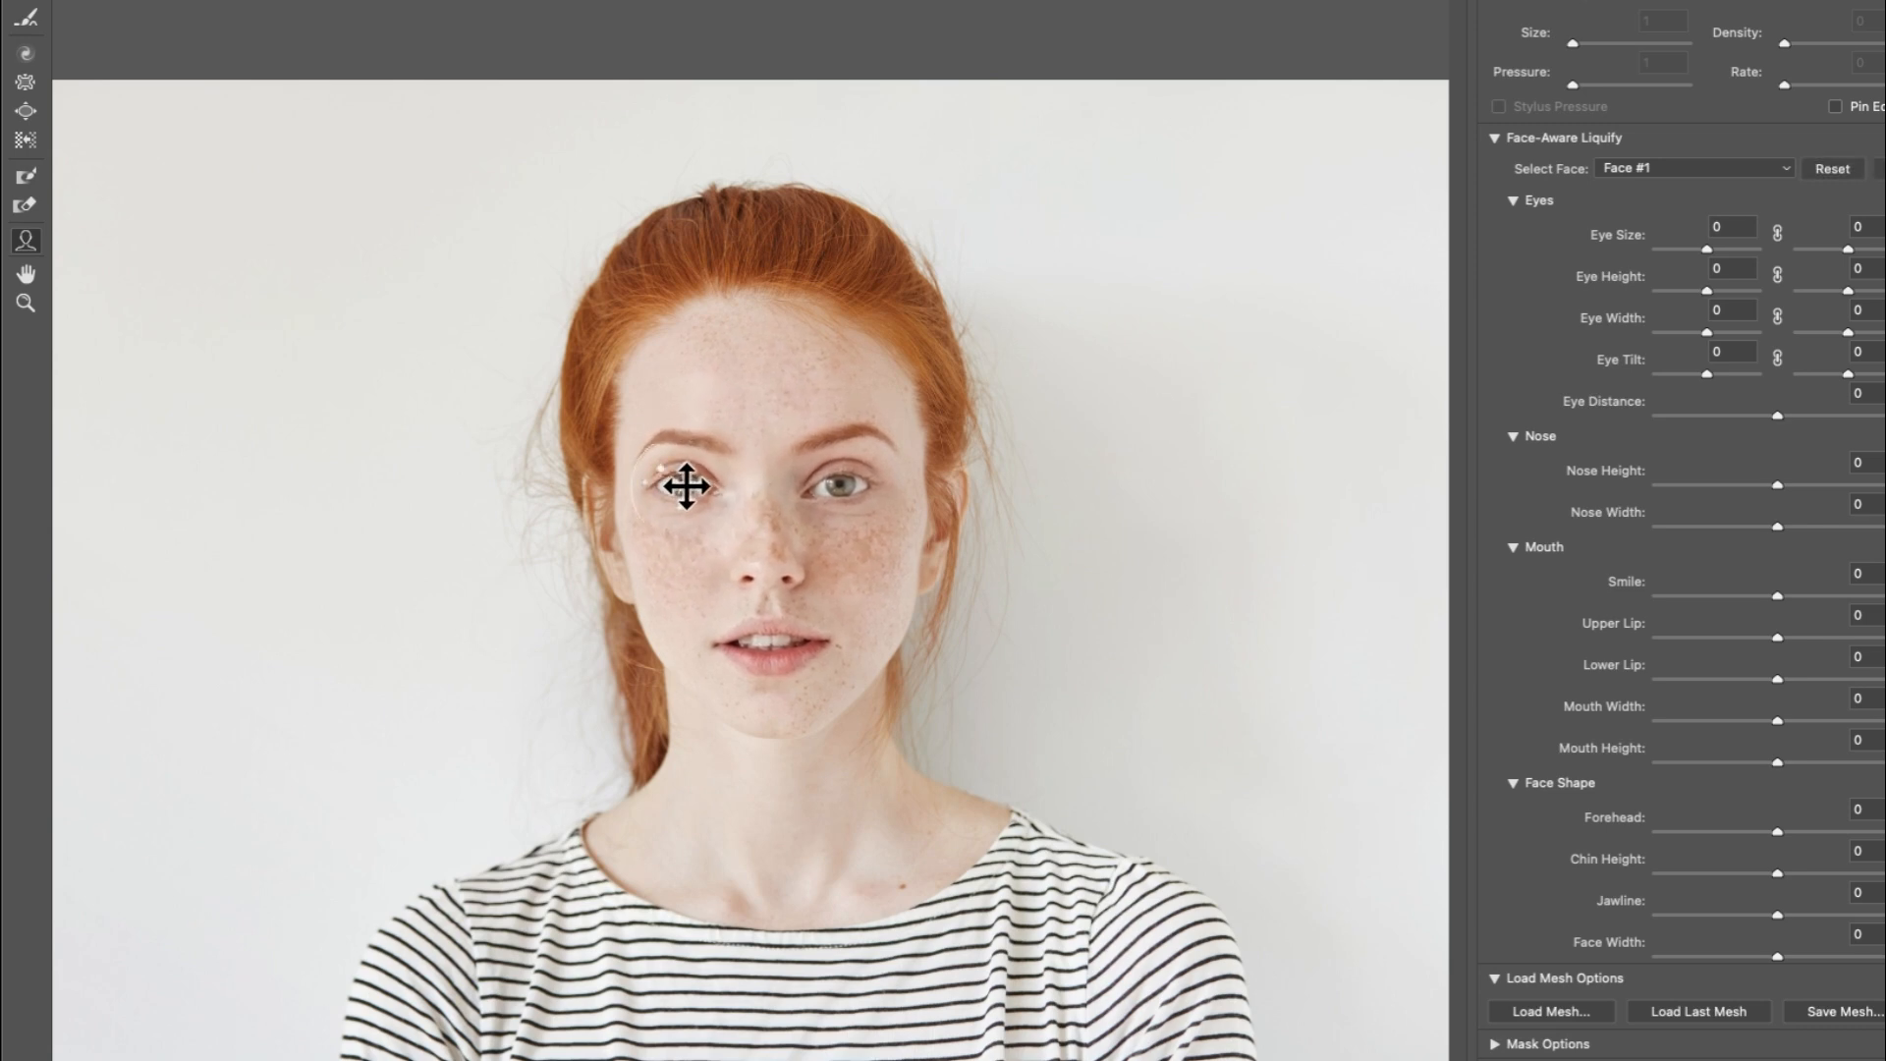
{"action": "key", "text": "super+z"}
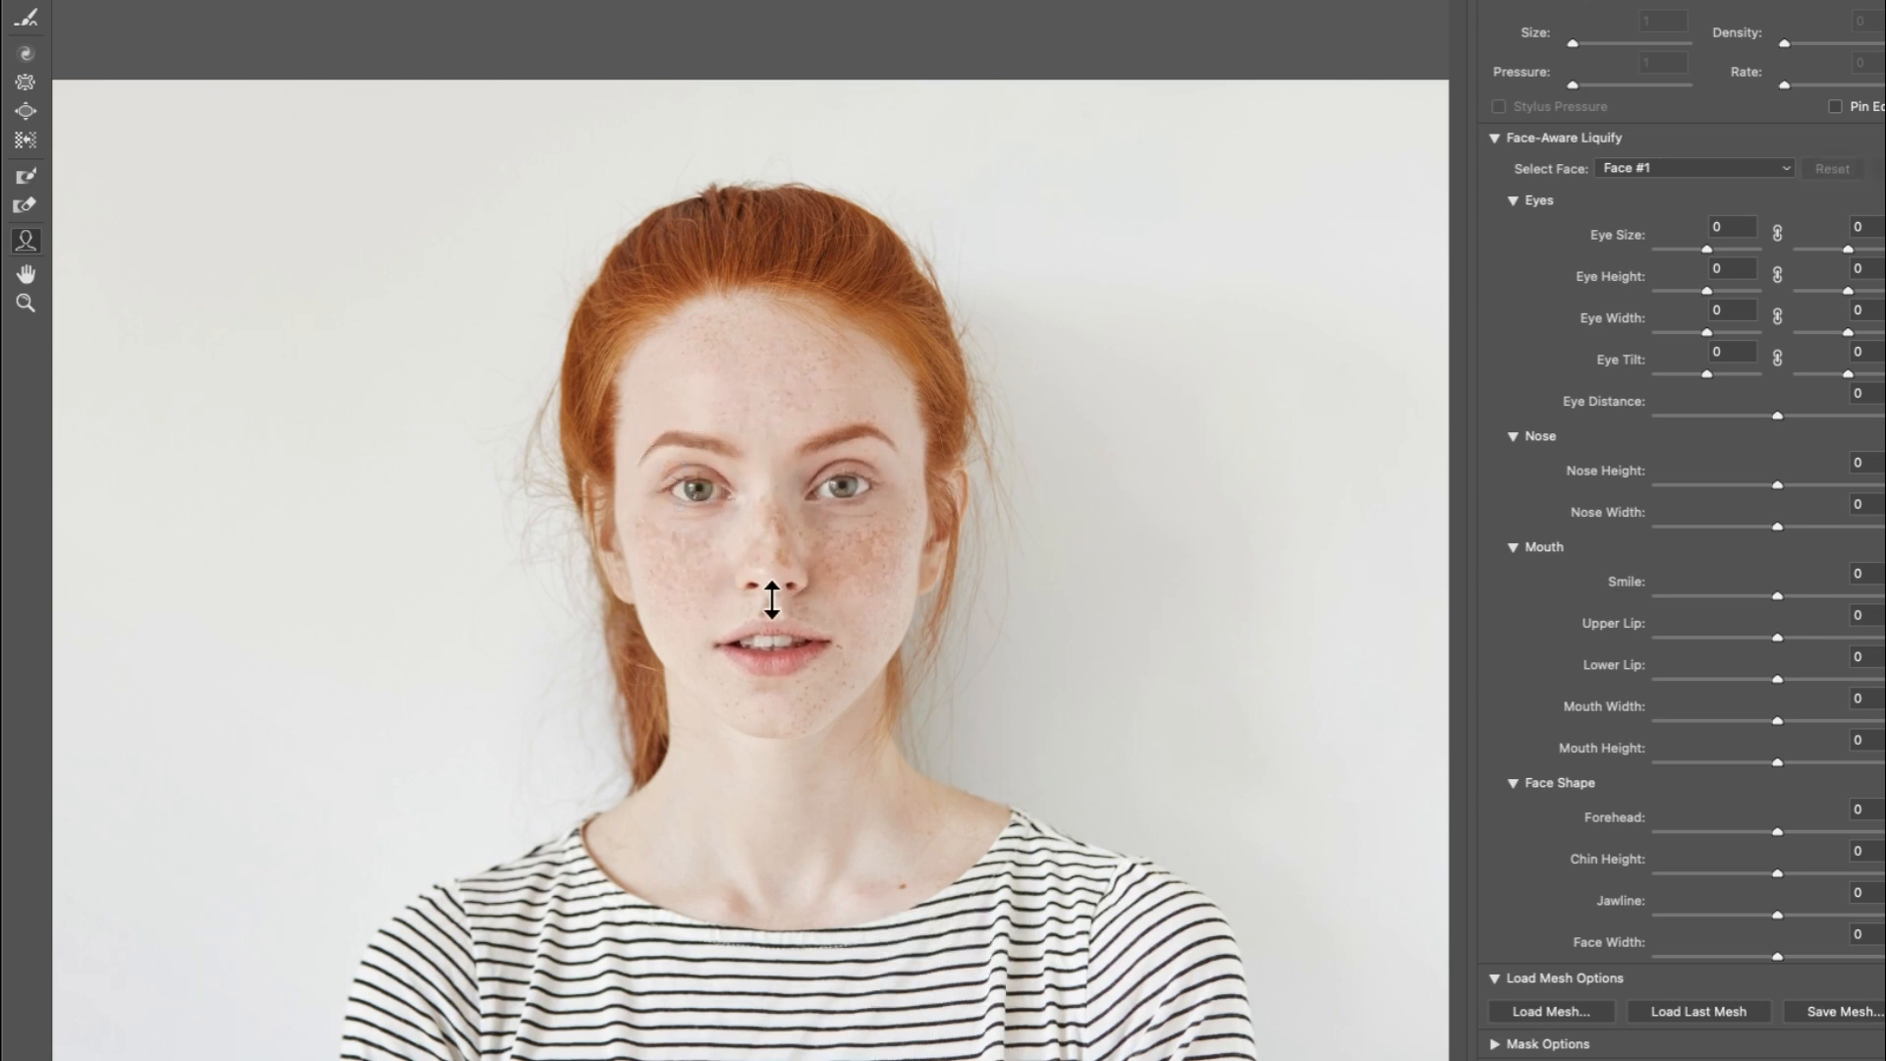
- Try reshaping the nose and mouth directly on the portrait with the Face tool and undo both changes
{"action": "left_click_drag", "start_coordinate": [763, 524], "coordinate": [750, 640]}
{"action": "key", "text": "super+z"}
{"action": "key", "text": "super+z"}
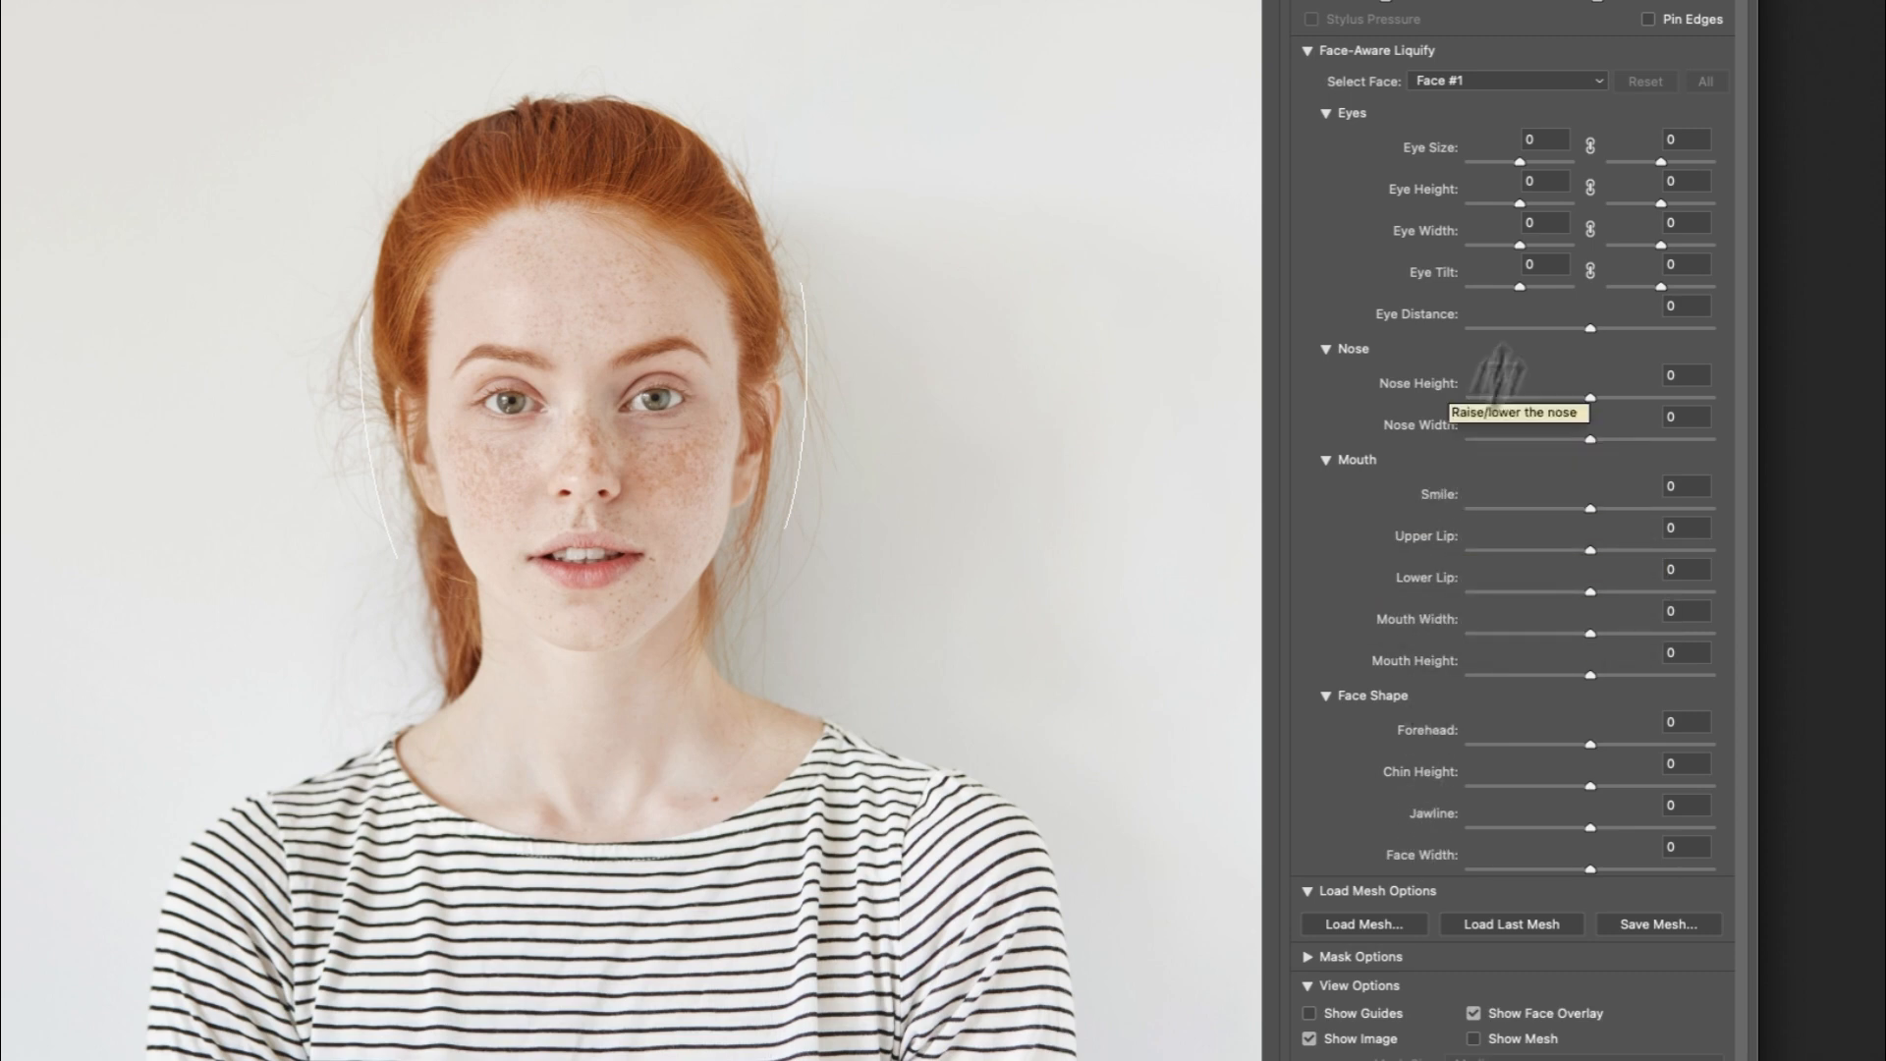
- Try Eye Size at -17 for the first eye and 17 for the second, undoing each change
{"action": "left_click_drag", "start_coordinate": [1521, 167], "coordinate": [1511, 167]}
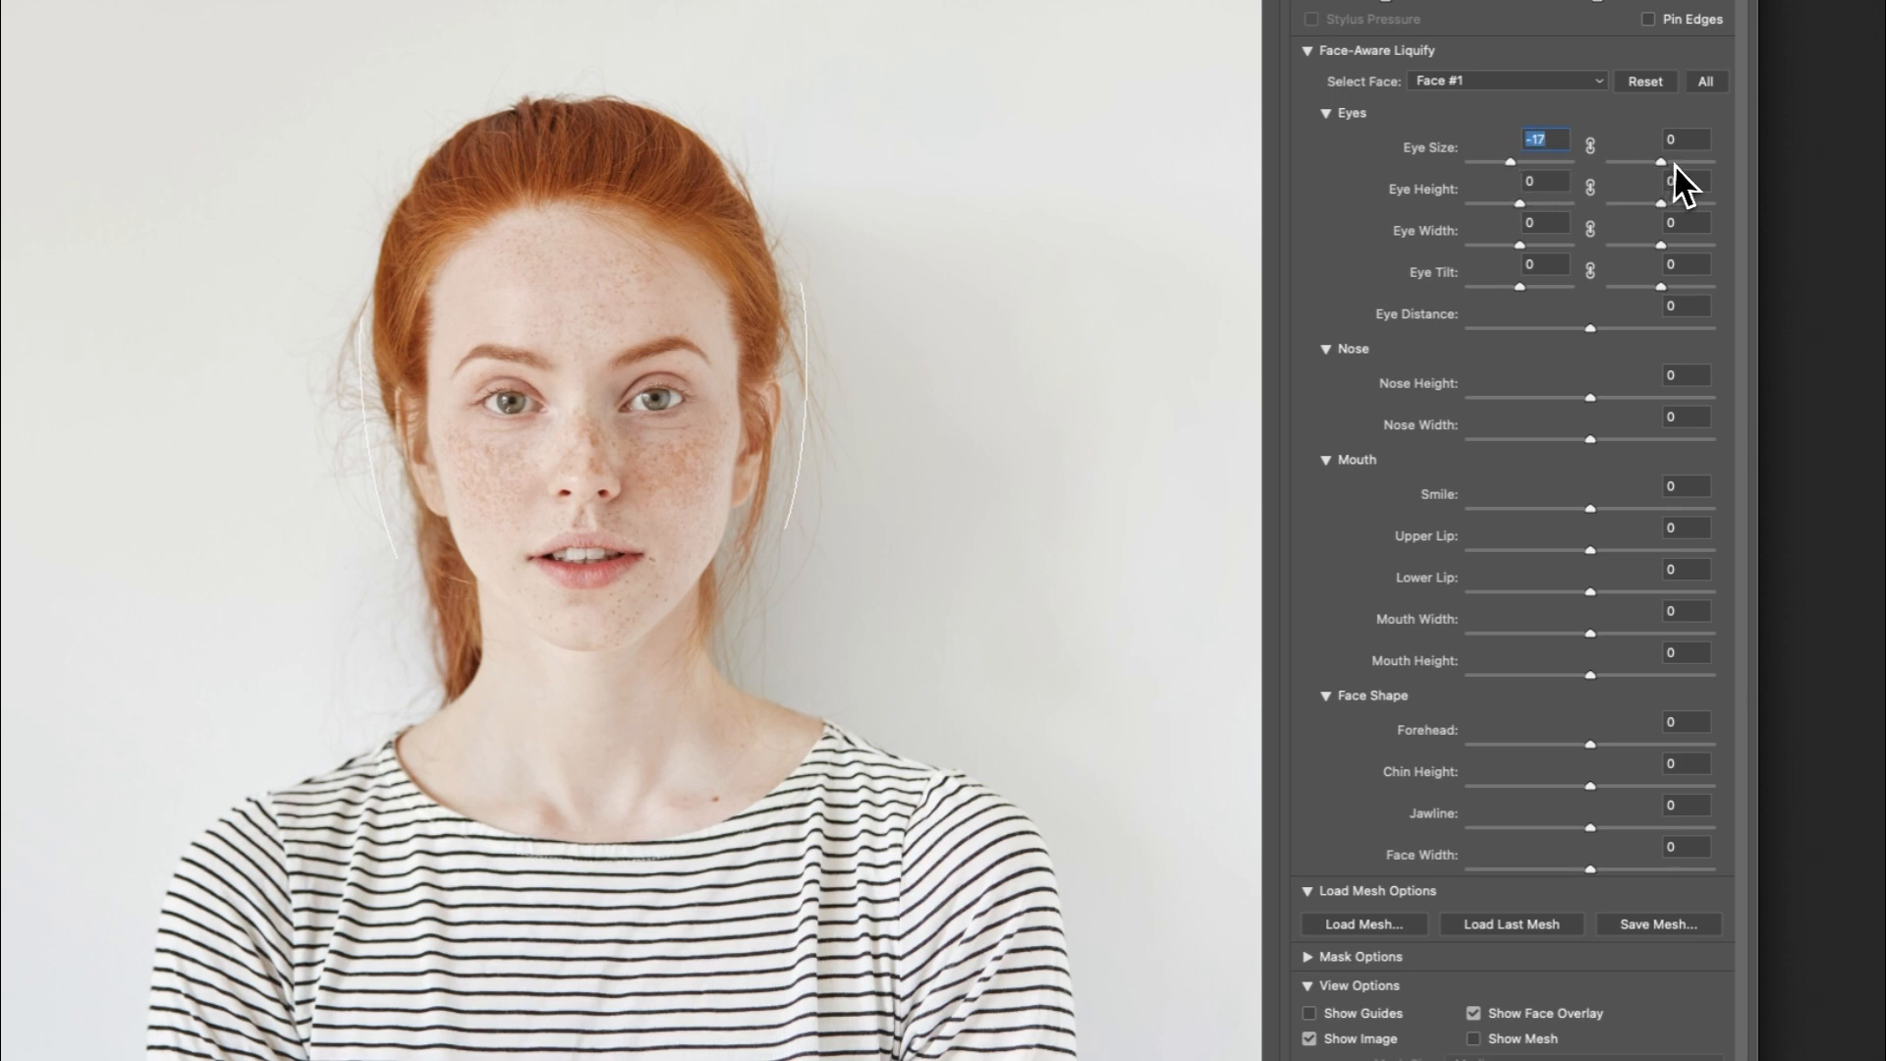
{"action": "key", "text": "super+z"}
{"action": "mouse_move", "coordinate": [1659, 163]}
{"action": "left_mouse_down"}
{"action": "mouse_move", "coordinate": [1625, 167]}
{"action": "mouse_move", "coordinate": [1678, 167]}
{"action": "left_mouse_up"}
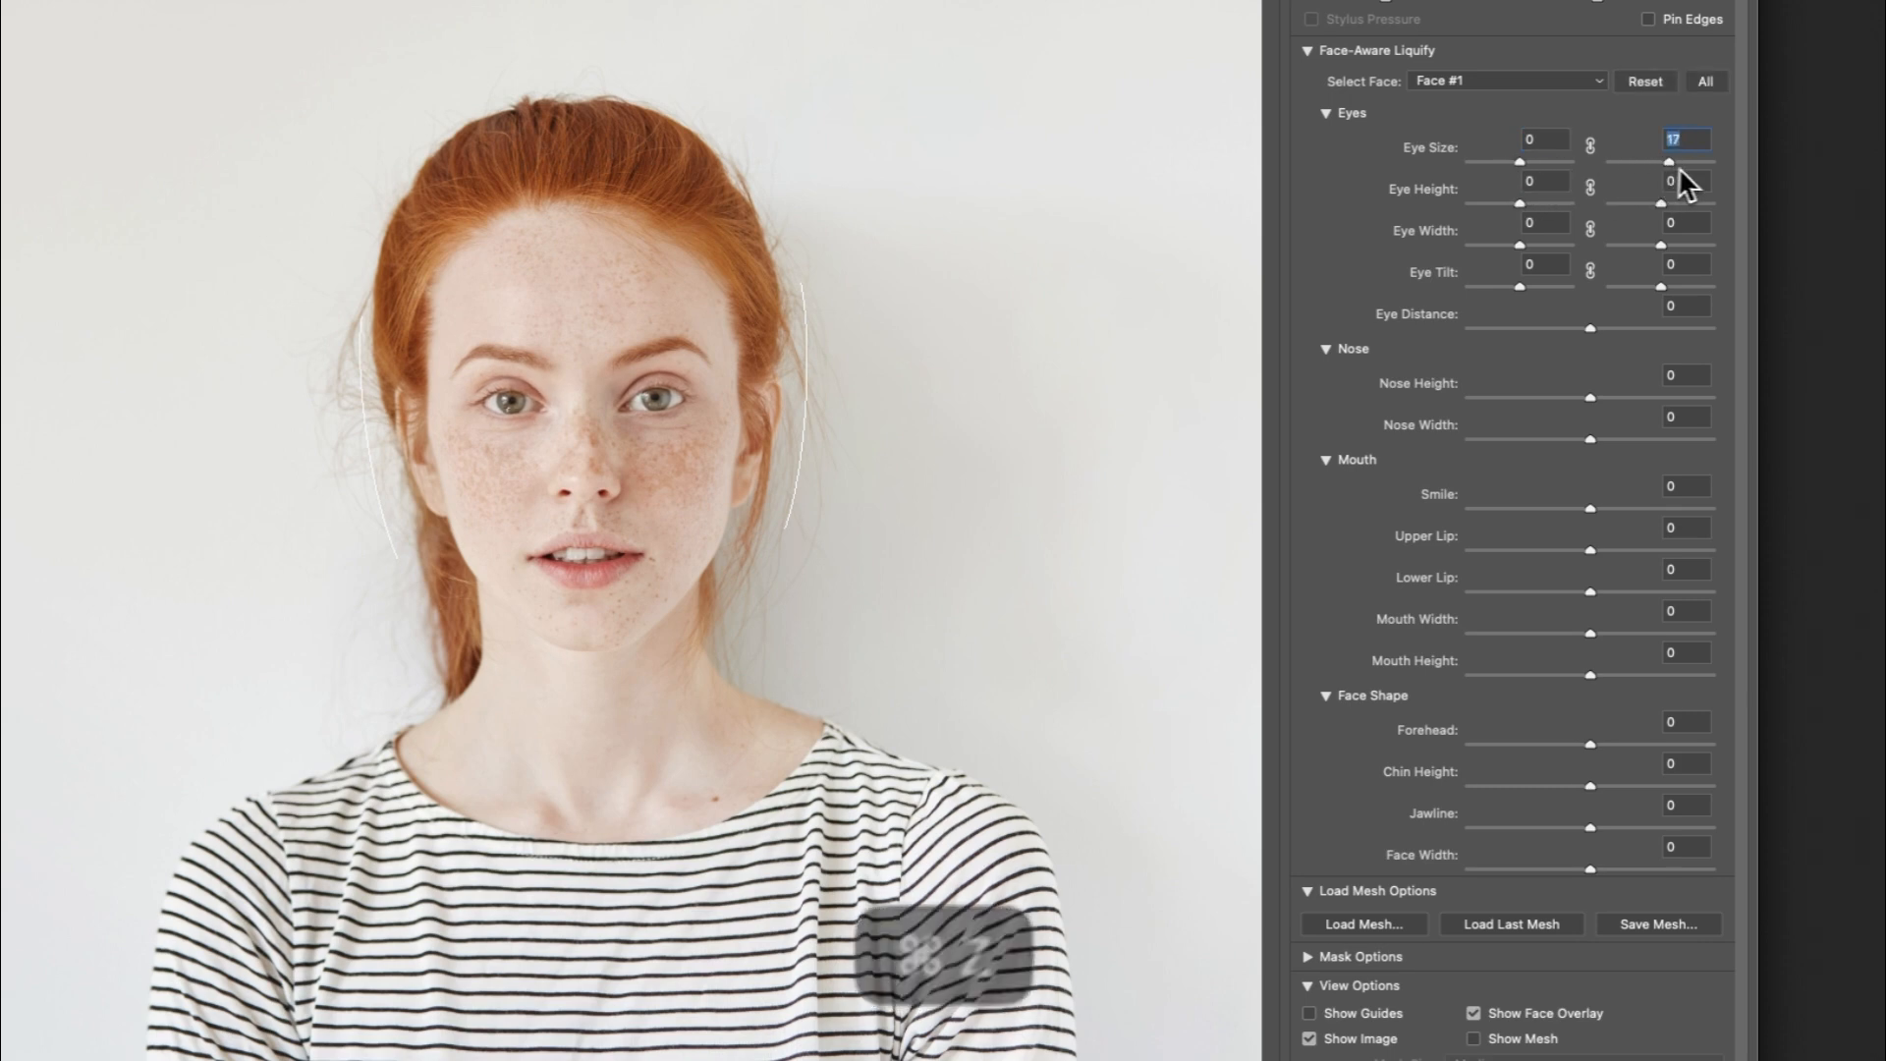
{"action": "key", "text": "super+z"}
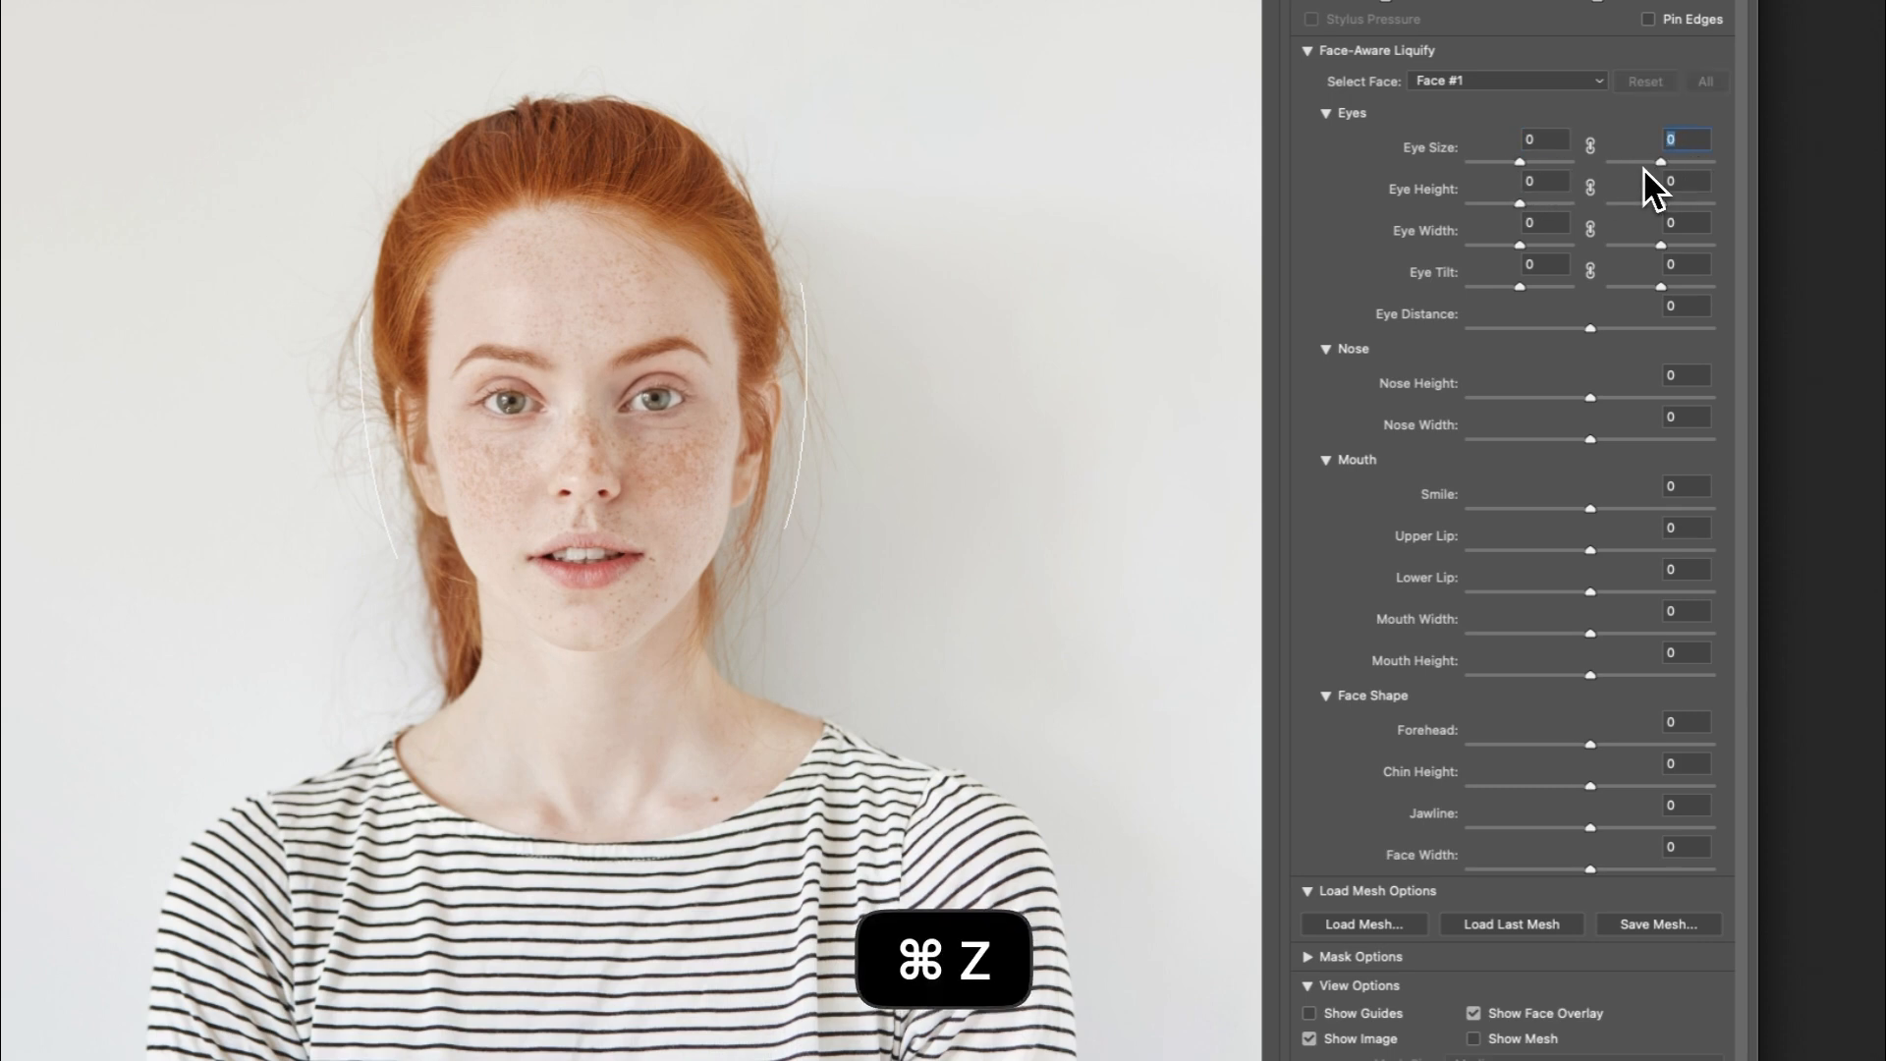
- Link the Eye Size values of both eyes and try the Eyes adjustments, including Eye Distance, undoing each one
{"action": "left_click", "coordinate": [1592, 152]}
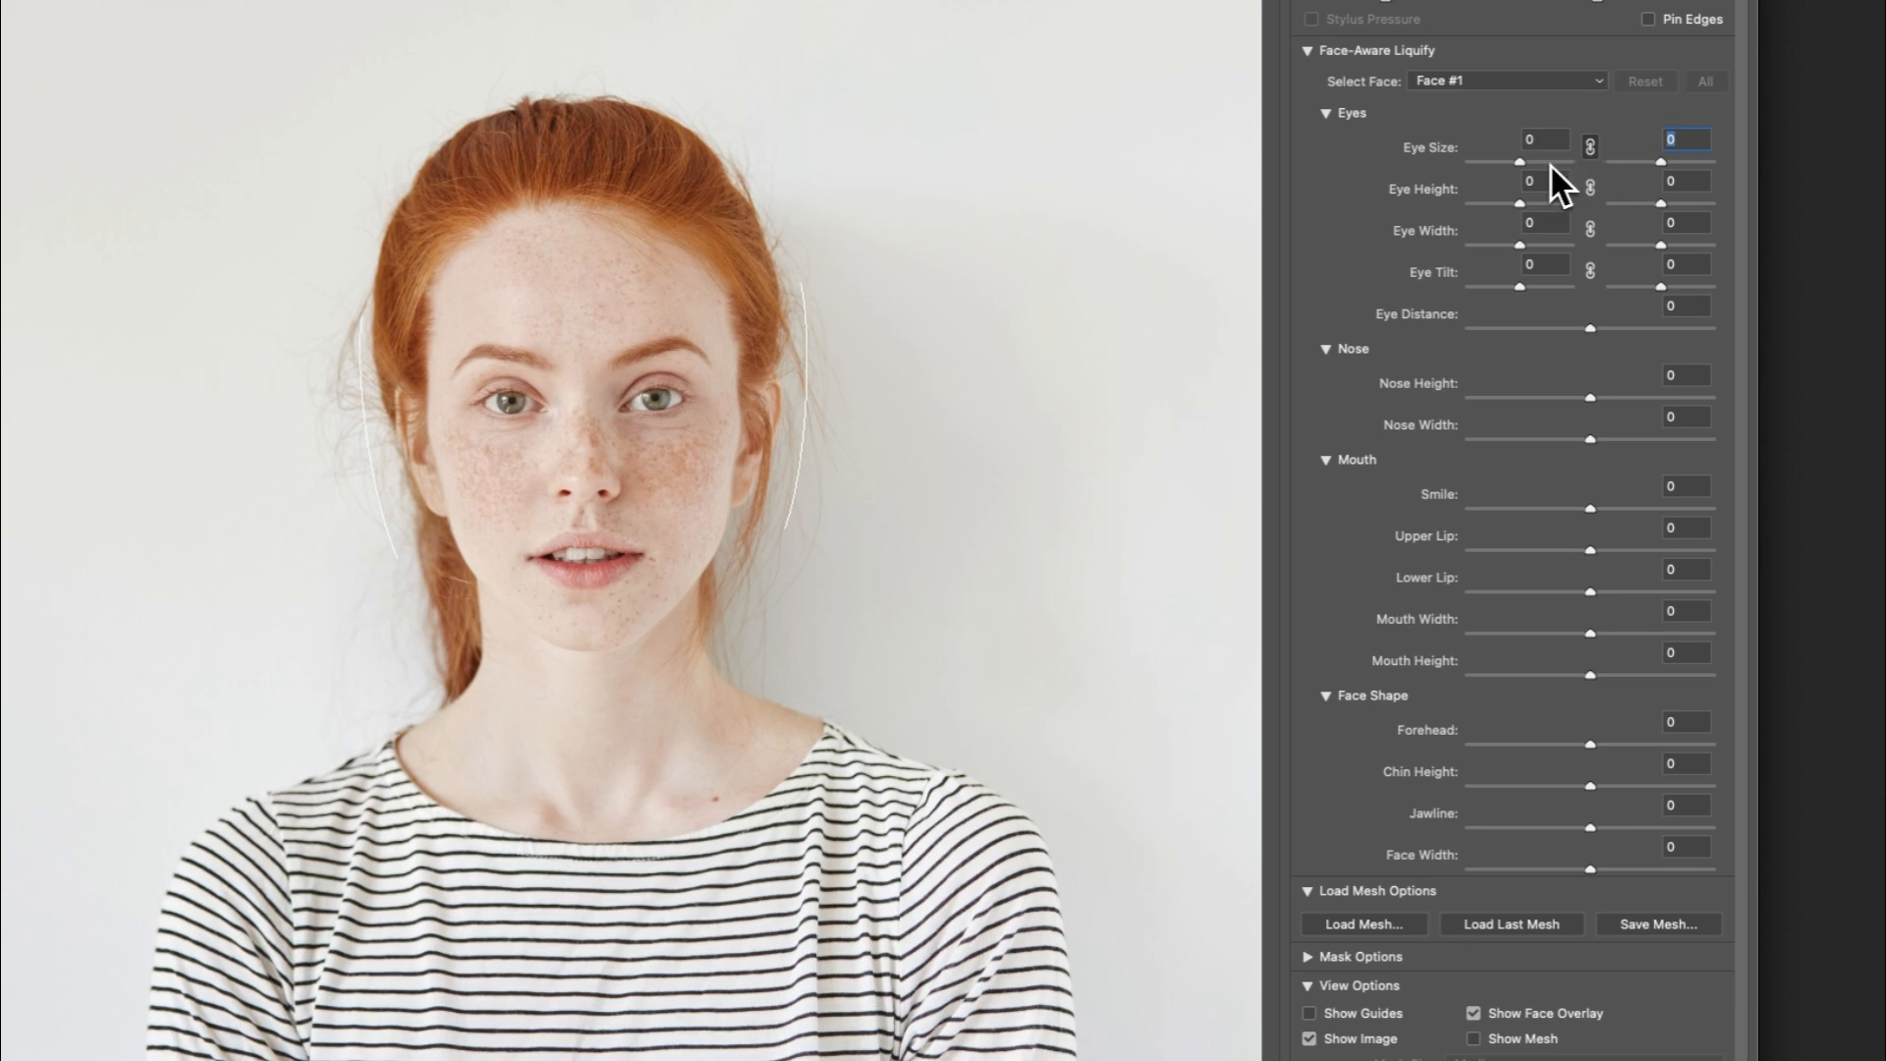
{"action": "left_click_drag", "start_coordinate": [1519, 165], "coordinate": [1526, 287]}
{"action": "key", "text": "super+z"}
{"action": "key", "text": "super+z"}
{"action": "key", "text": "super+z"}
{"action": "key", "text": "super+z"}
{"action": "mouse_move", "coordinate": [1590, 330]}
{"action": "left_mouse_down"}
{"action": "mouse_move", "coordinate": [1708, 333]}
{"action": "mouse_move", "coordinate": [1572, 332]}
{"action": "left_mouse_up"}
{"action": "key", "text": "super+z"}
- Try Nose Height at -100 and a changed Nose Width, undoing each adjustment
{"action": "left_click_drag", "start_coordinate": [1592, 400], "coordinate": [1497, 408]}
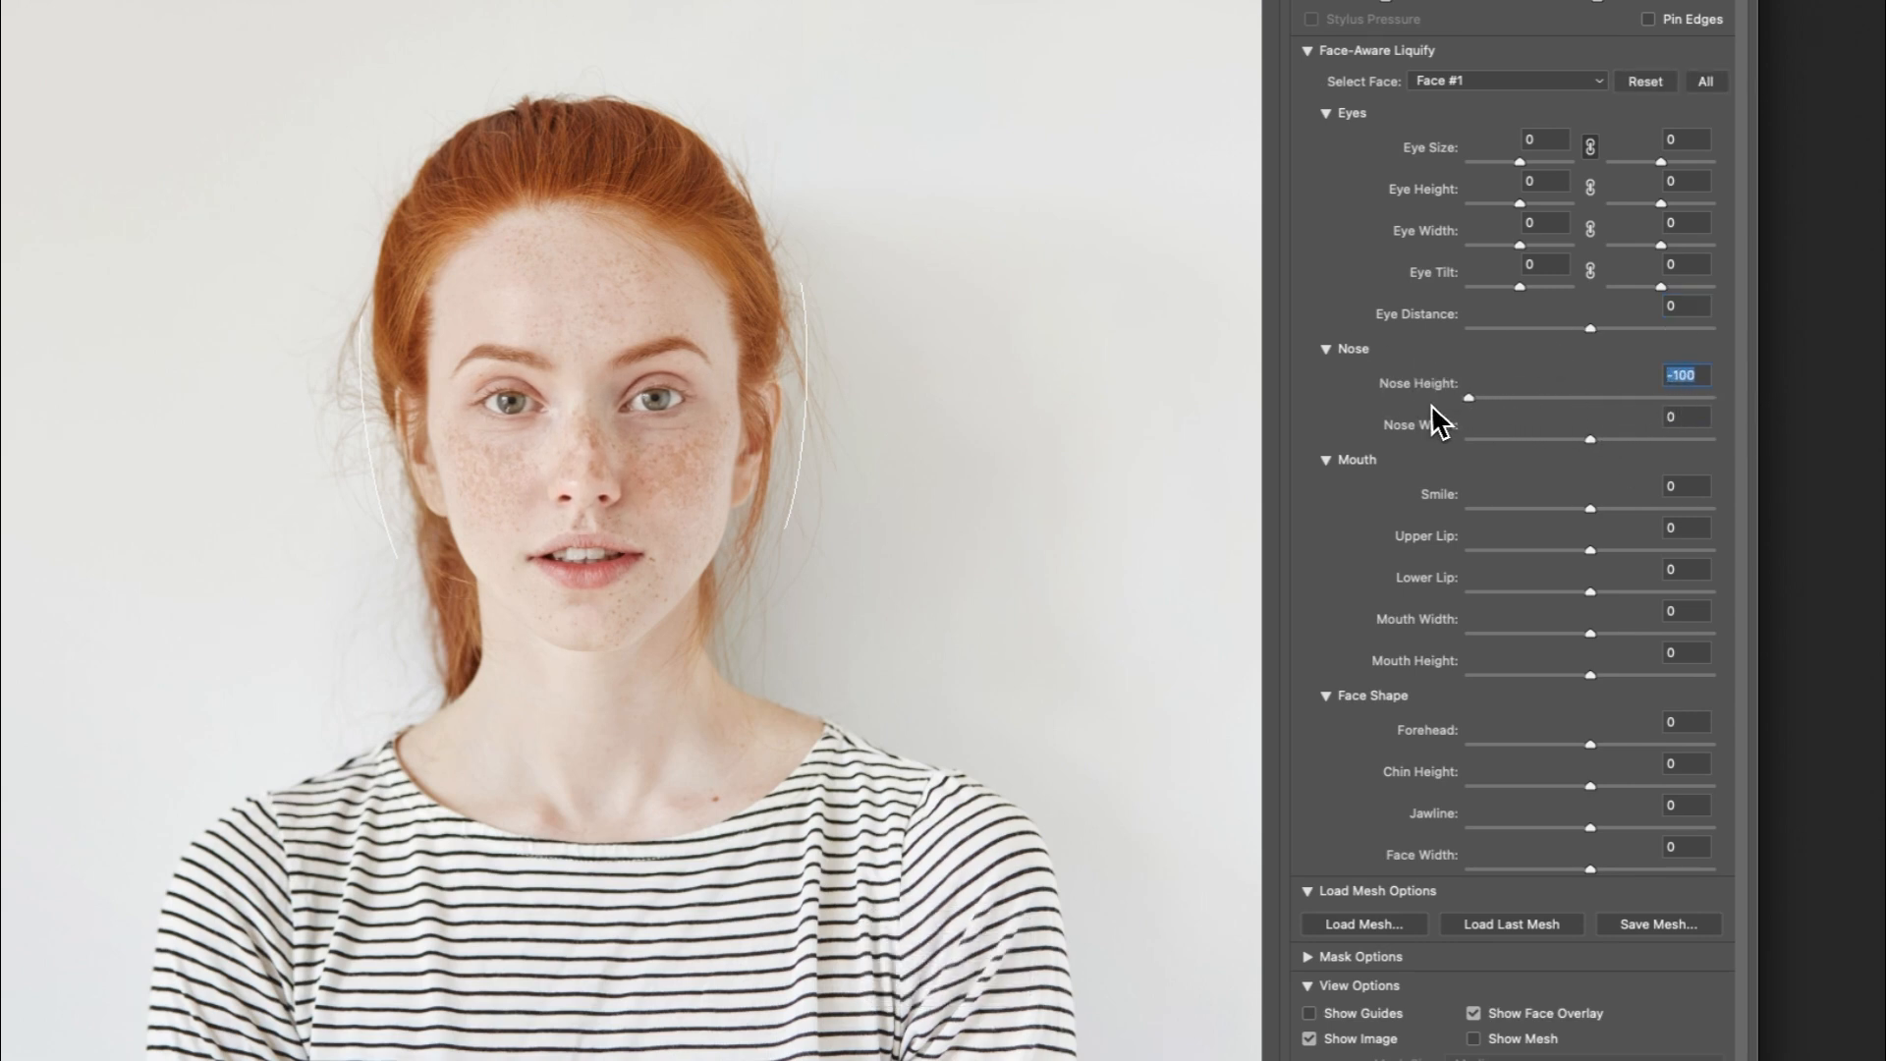
{"action": "key", "text": "super+z"}
{"action": "left_click_drag", "start_coordinate": [1591, 441], "coordinate": [1595, 446]}
{"action": "key", "text": "super+z"}
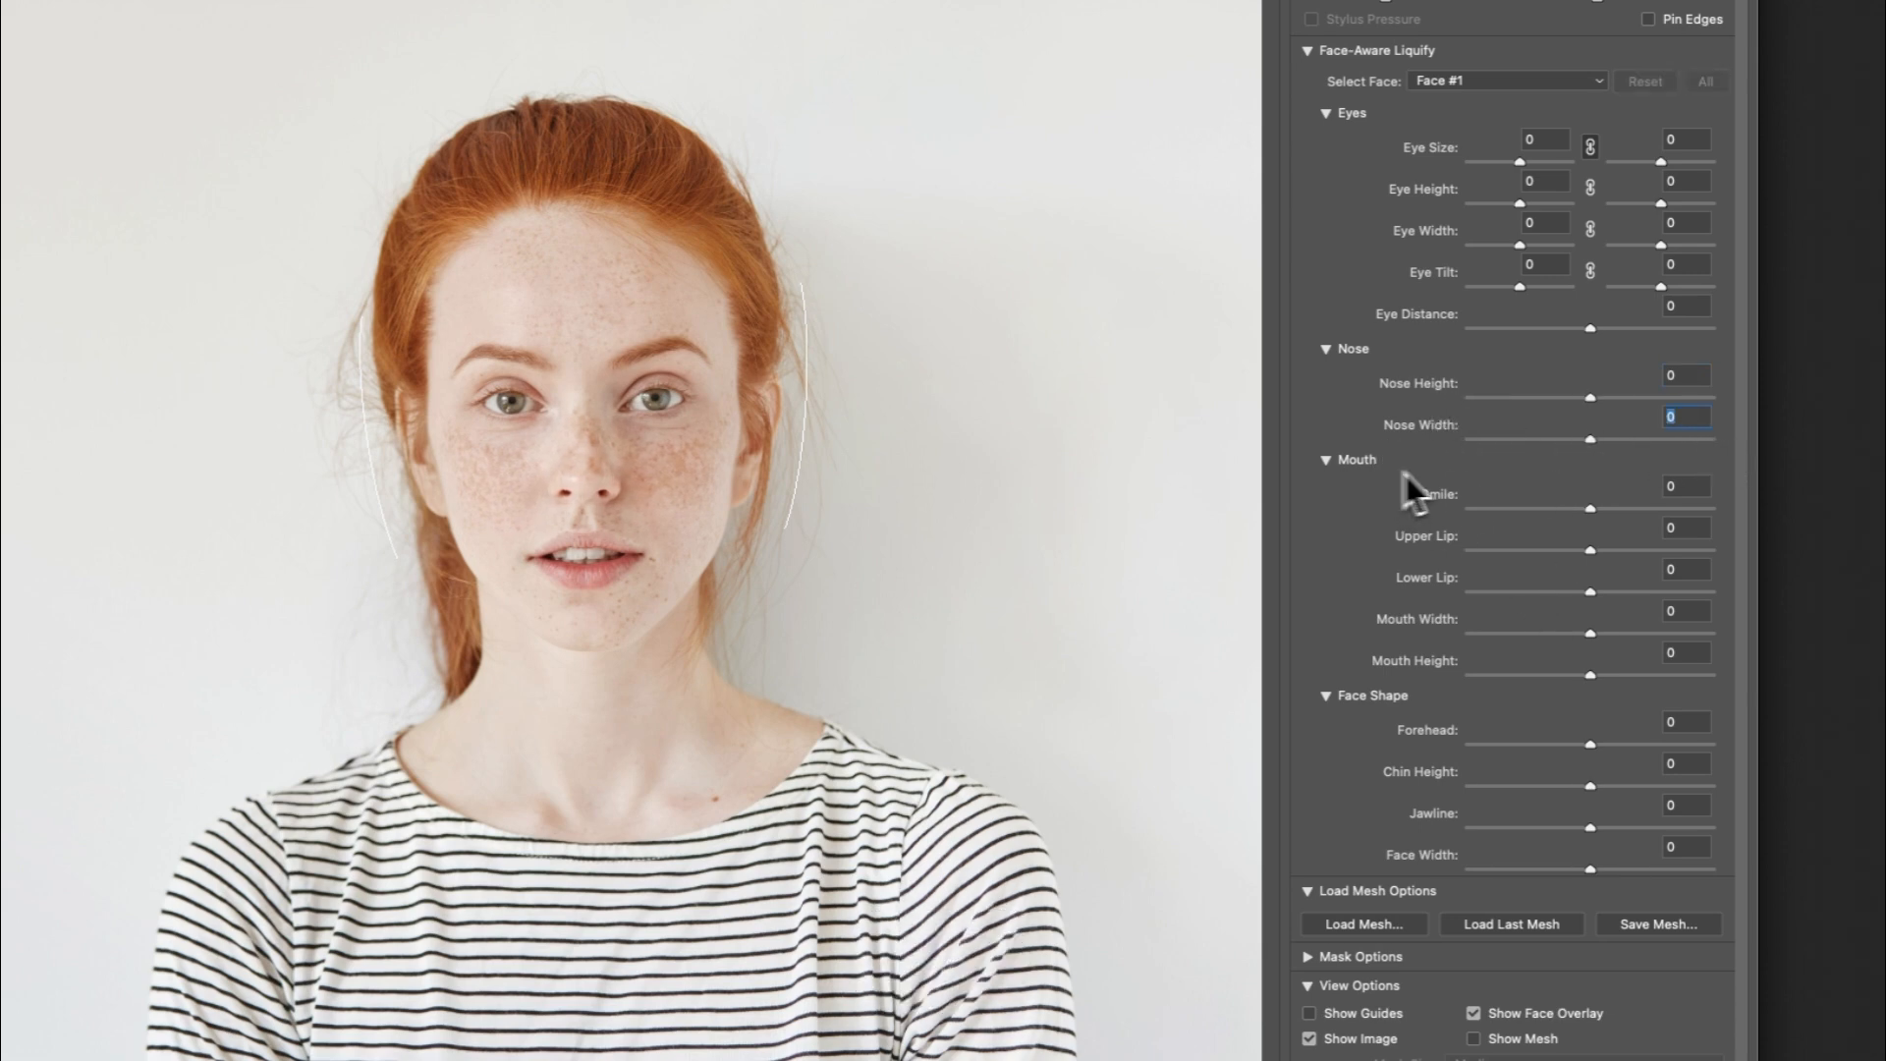
- Try the Smile adjustment at 90 and at -100, and undo it
{"action": "left_click_drag", "start_coordinate": [1591, 510], "coordinate": [1696, 511]}
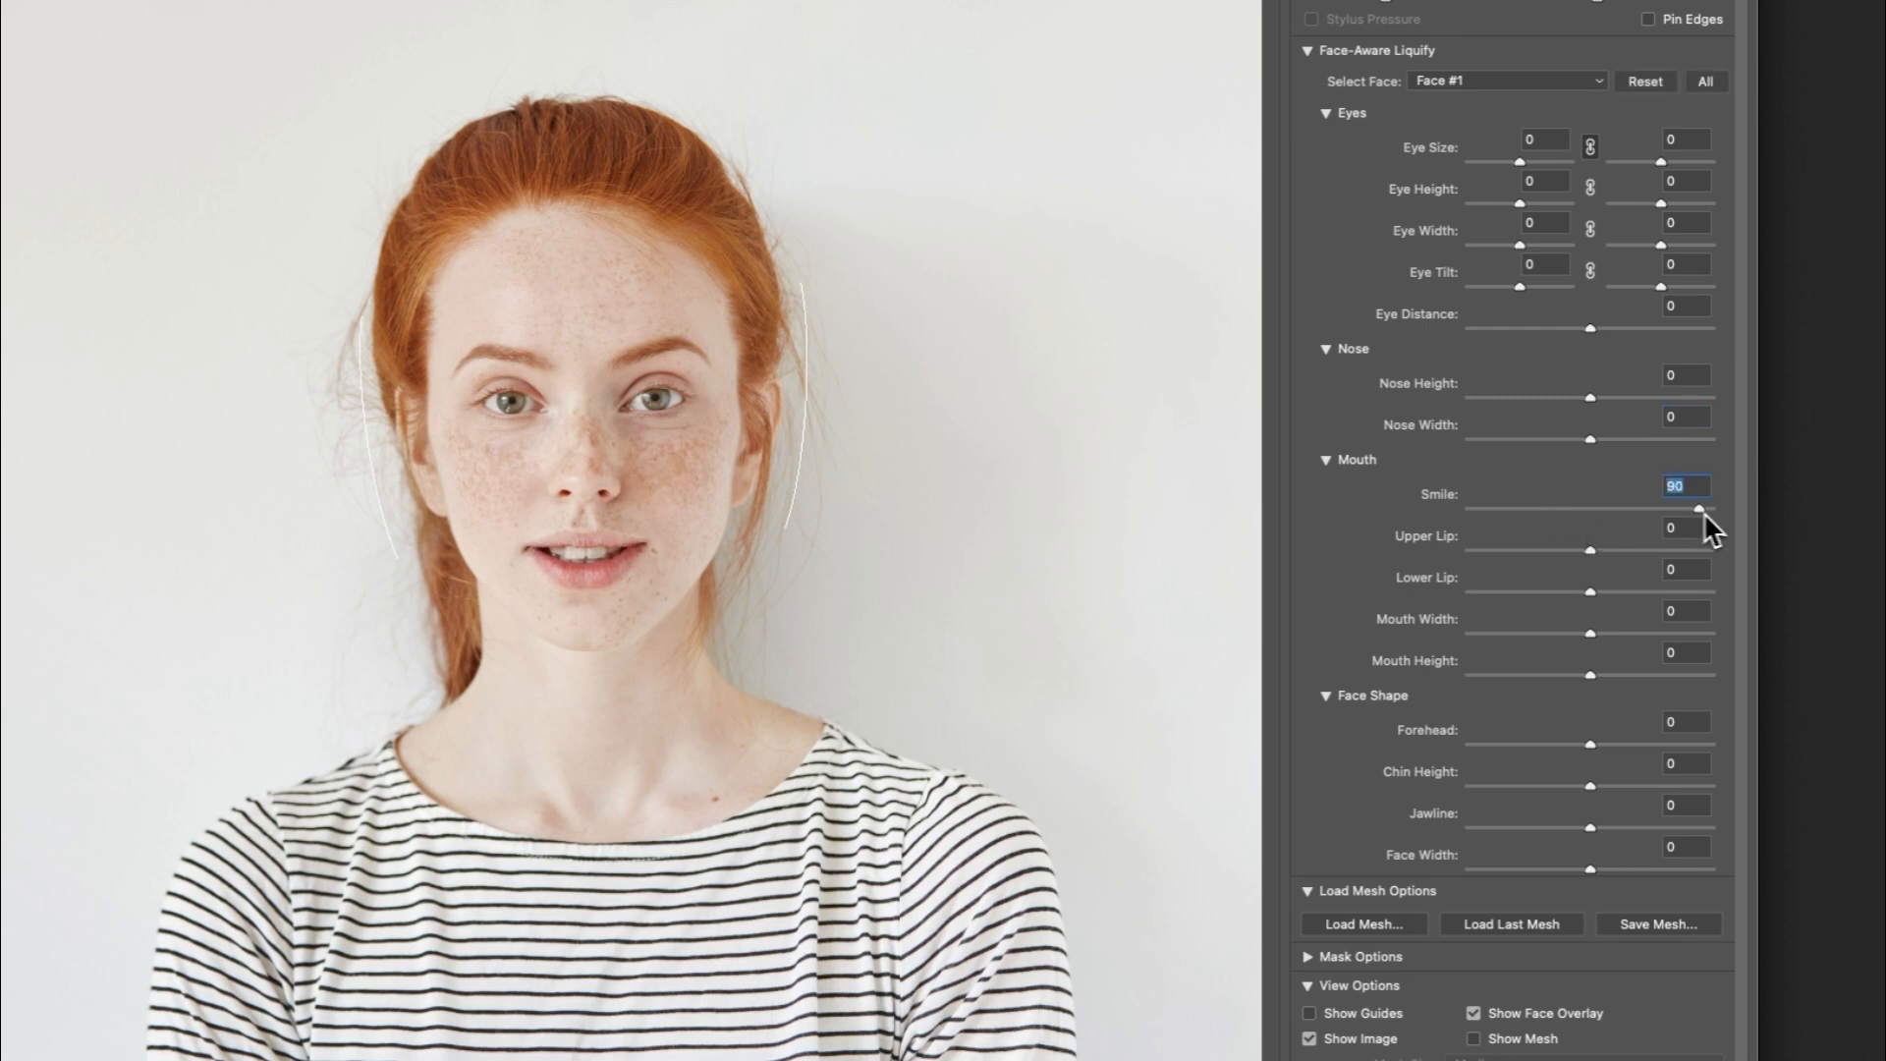
{"action": "left_click_drag", "start_coordinate": [1710, 510], "coordinate": [1452, 520]}
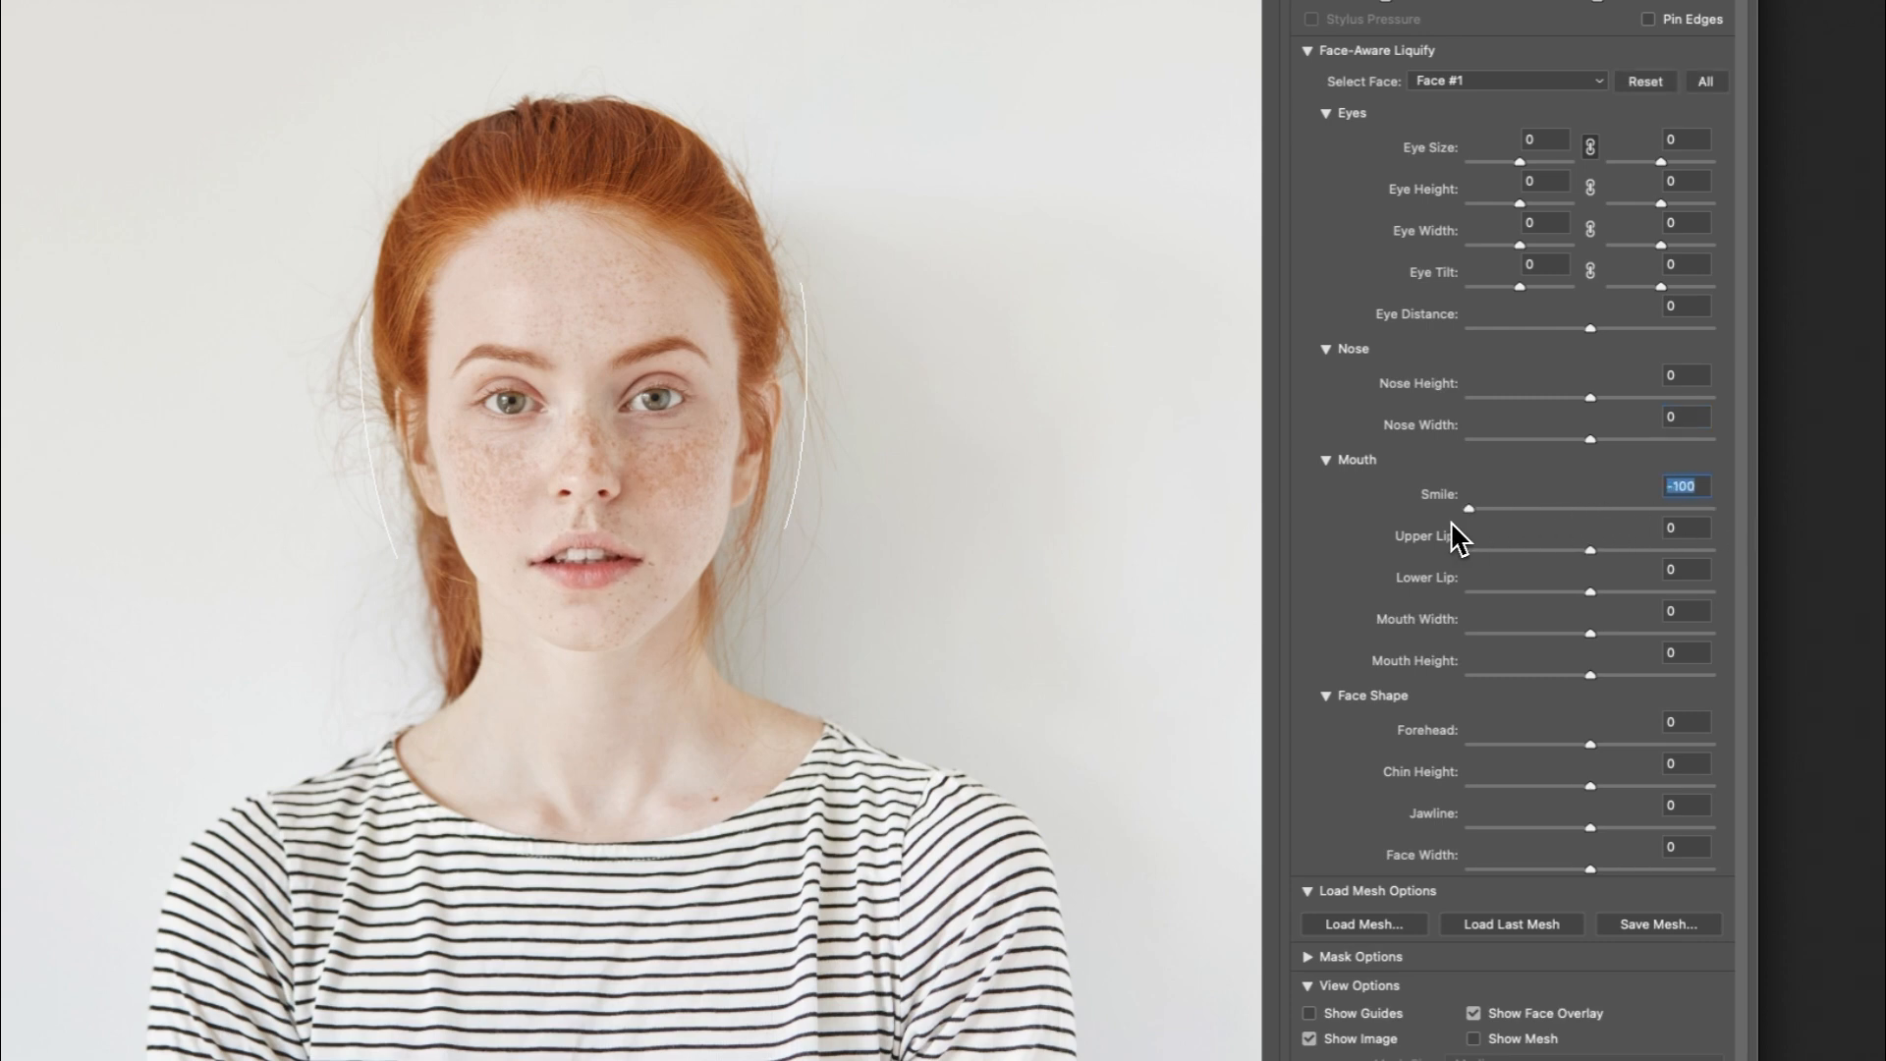
{"action": "key", "text": "super+z"}
- Try changing the Upper Lip and Lower Lip thickness, undoing each adjustment
{"action": "mouse_move", "coordinate": [1594, 550]}
{"action": "left_mouse_down"}
{"action": "mouse_move", "coordinate": [1785, 570]}
{"action": "mouse_move", "coordinate": [1611, 556]}
{"action": "left_mouse_up"}
{"action": "key", "text": "super+z"}
{"action": "left_click", "coordinate": [1591, 594]}
{"action": "left_click_drag", "start_coordinate": [1591, 593], "coordinate": [1330, 592]}
{"action": "key", "text": "super+z"}
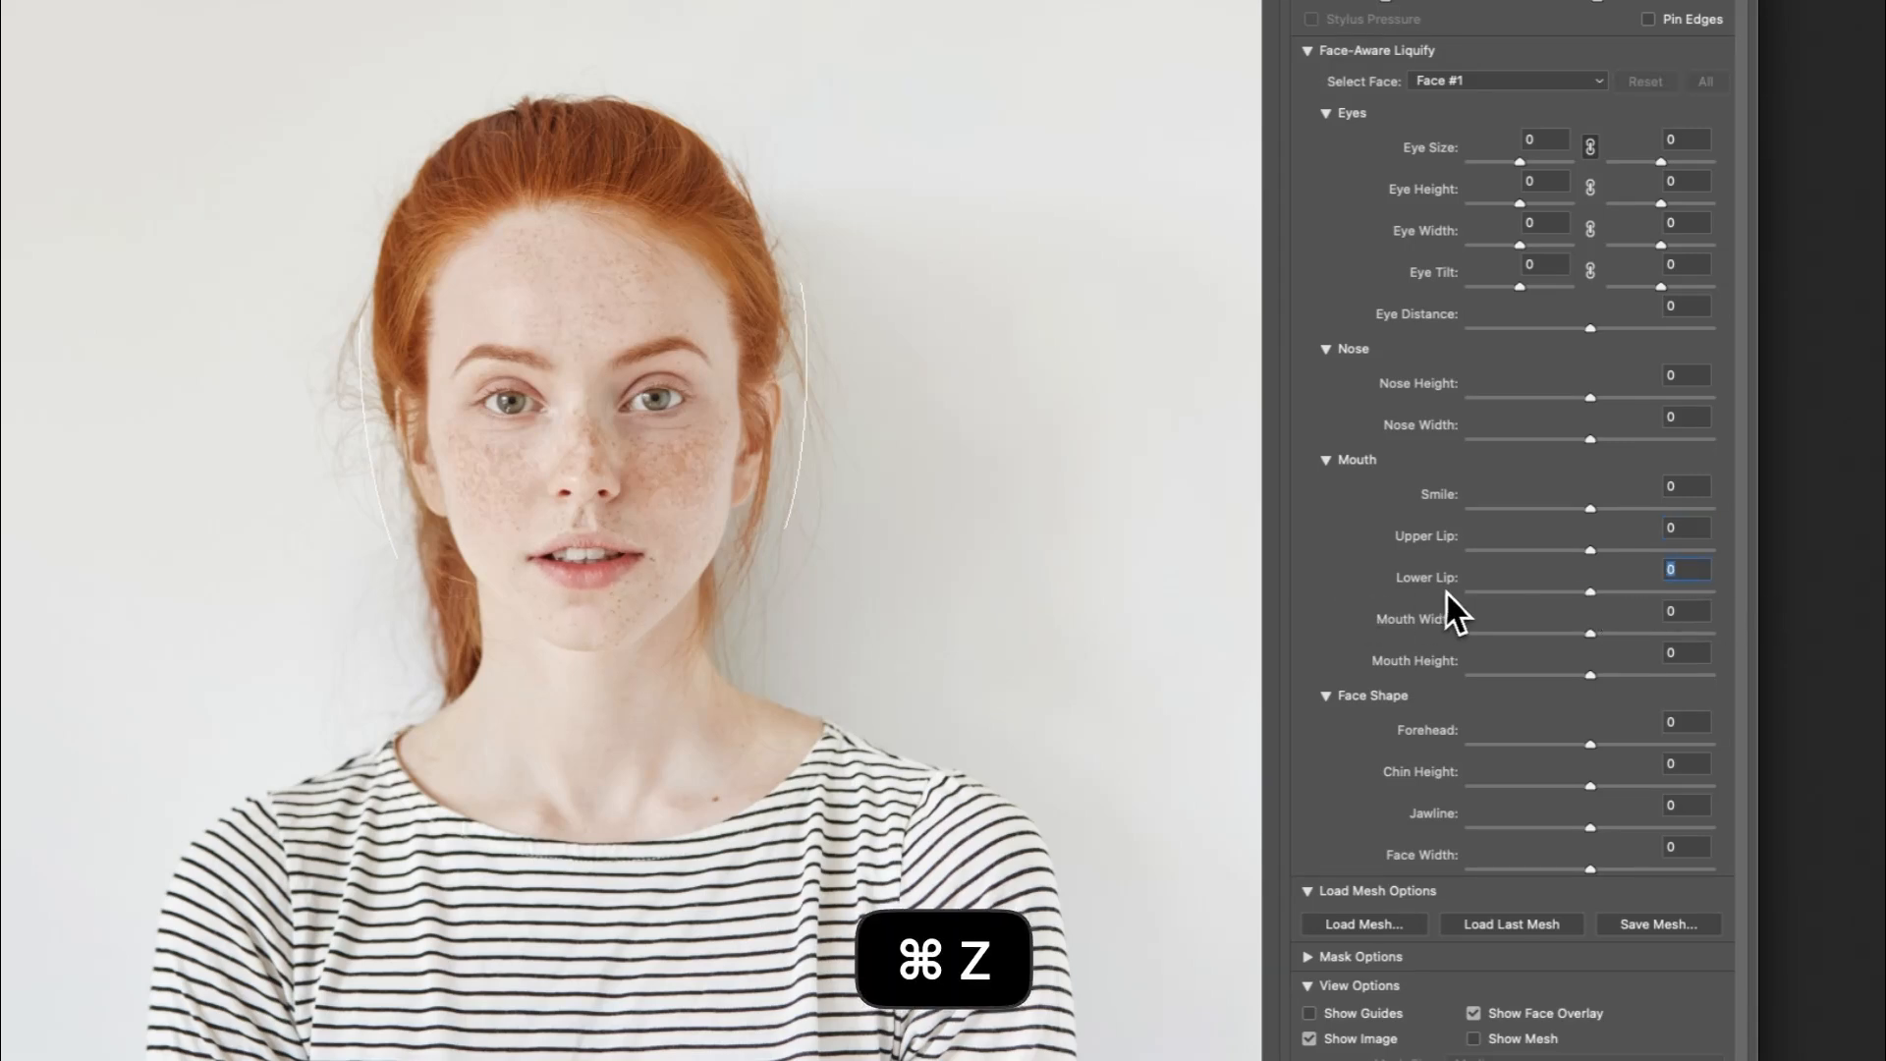
- Try reducing the Mouth Width and Mouth Height, undoing each adjustment
{"action": "left_click_drag", "start_coordinate": [1591, 635], "coordinate": [1313, 639]}
{"action": "key", "text": "super+z"}
{"action": "left_click", "coordinate": [1591, 676]}
{"action": "left_click_drag", "start_coordinate": [1590, 680], "coordinate": [1446, 686]}
{"action": "key", "text": "super+z"}
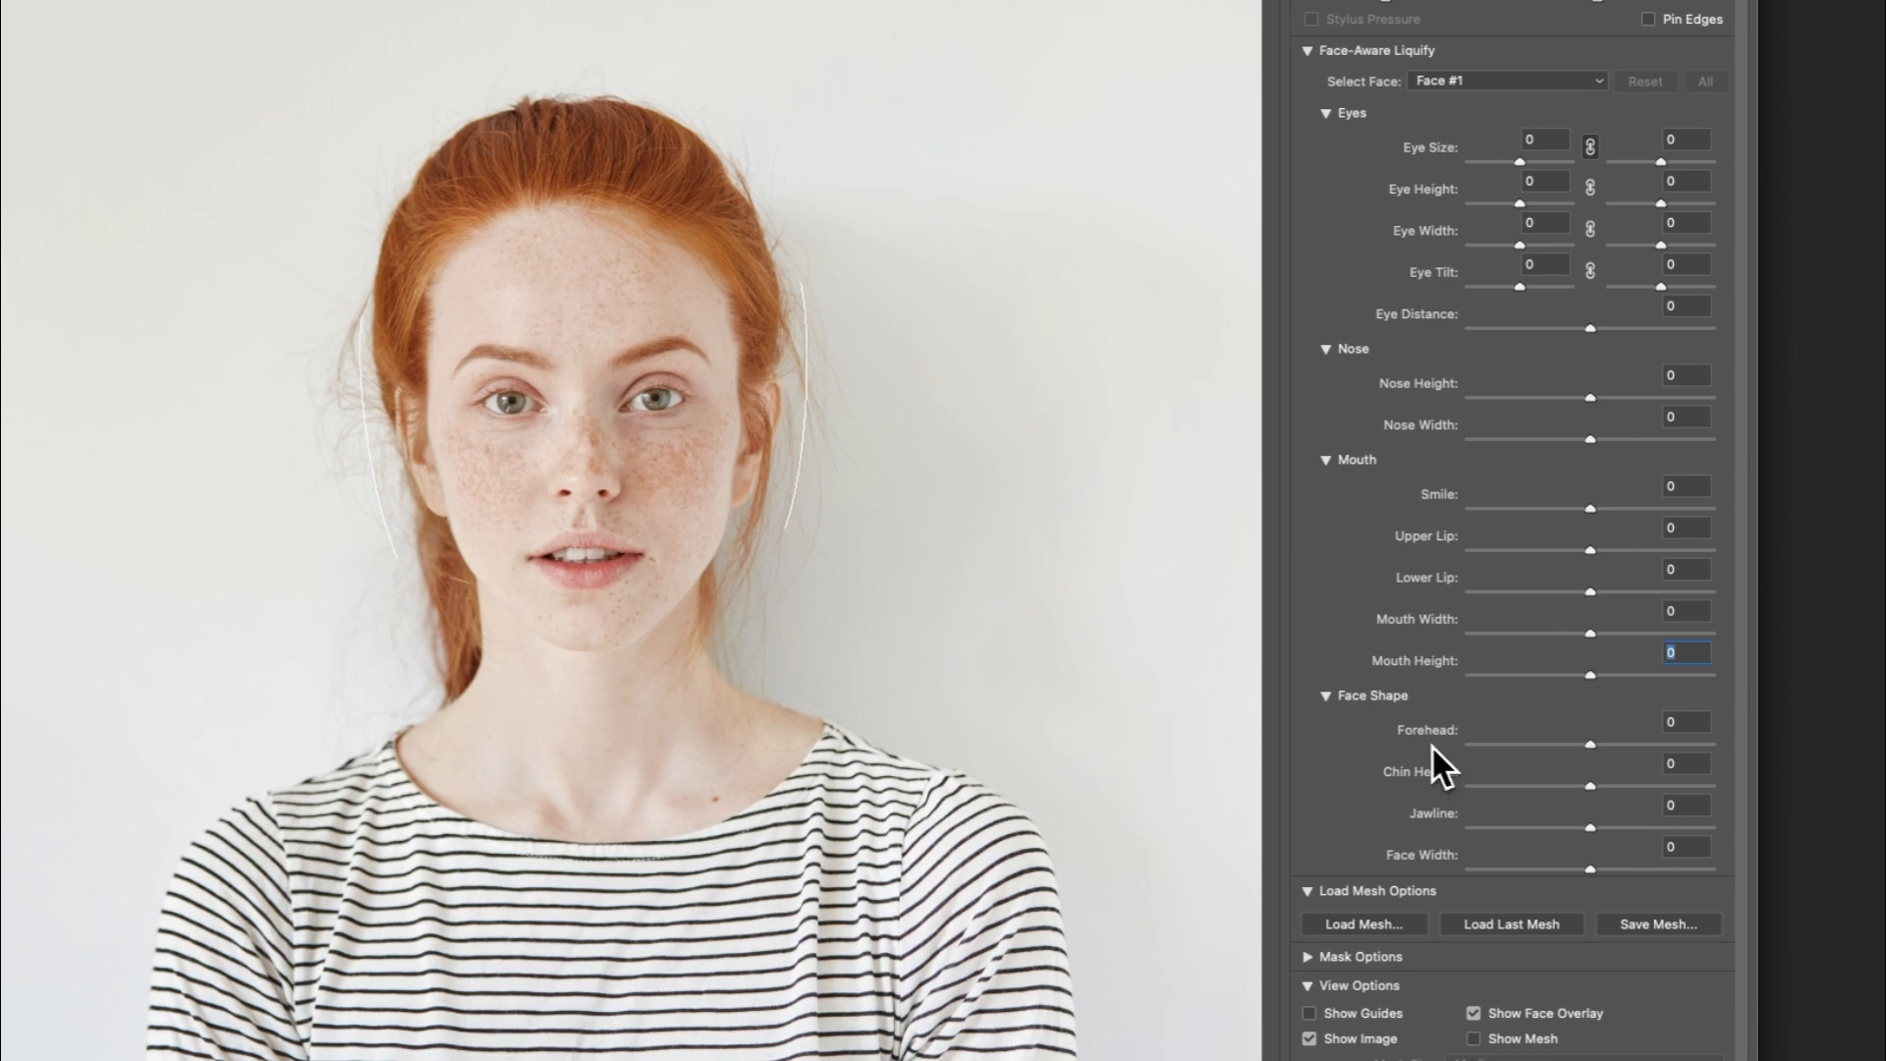
- Try Forehead at -96 and Chin Height at -100, undoing each adjustment
{"action": "left_click_drag", "start_coordinate": [1591, 746], "coordinate": [1478, 754]}
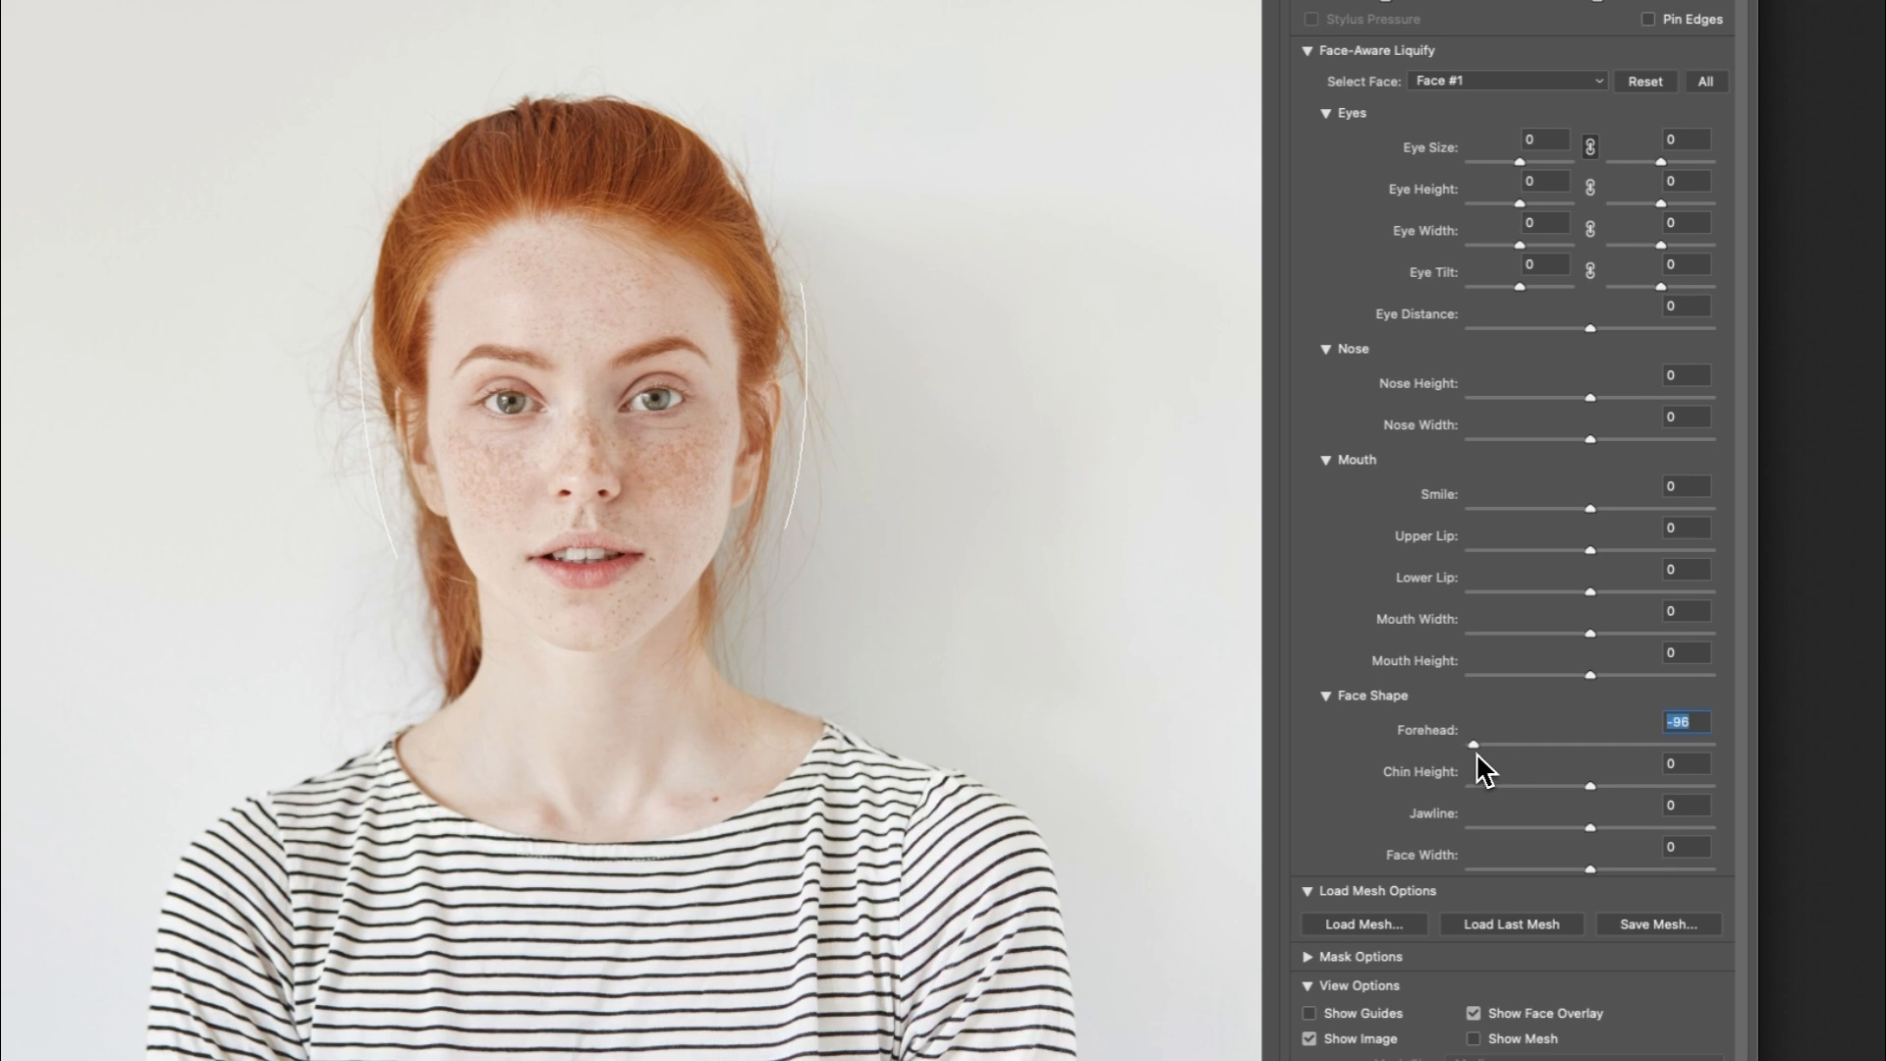
{"action": "key", "text": "super+z"}
{"action": "key", "text": "Tab"}
{"action": "left_click_drag", "start_coordinate": [1590, 785], "coordinate": [1512, 794]}
{"action": "key", "text": "super+z"}
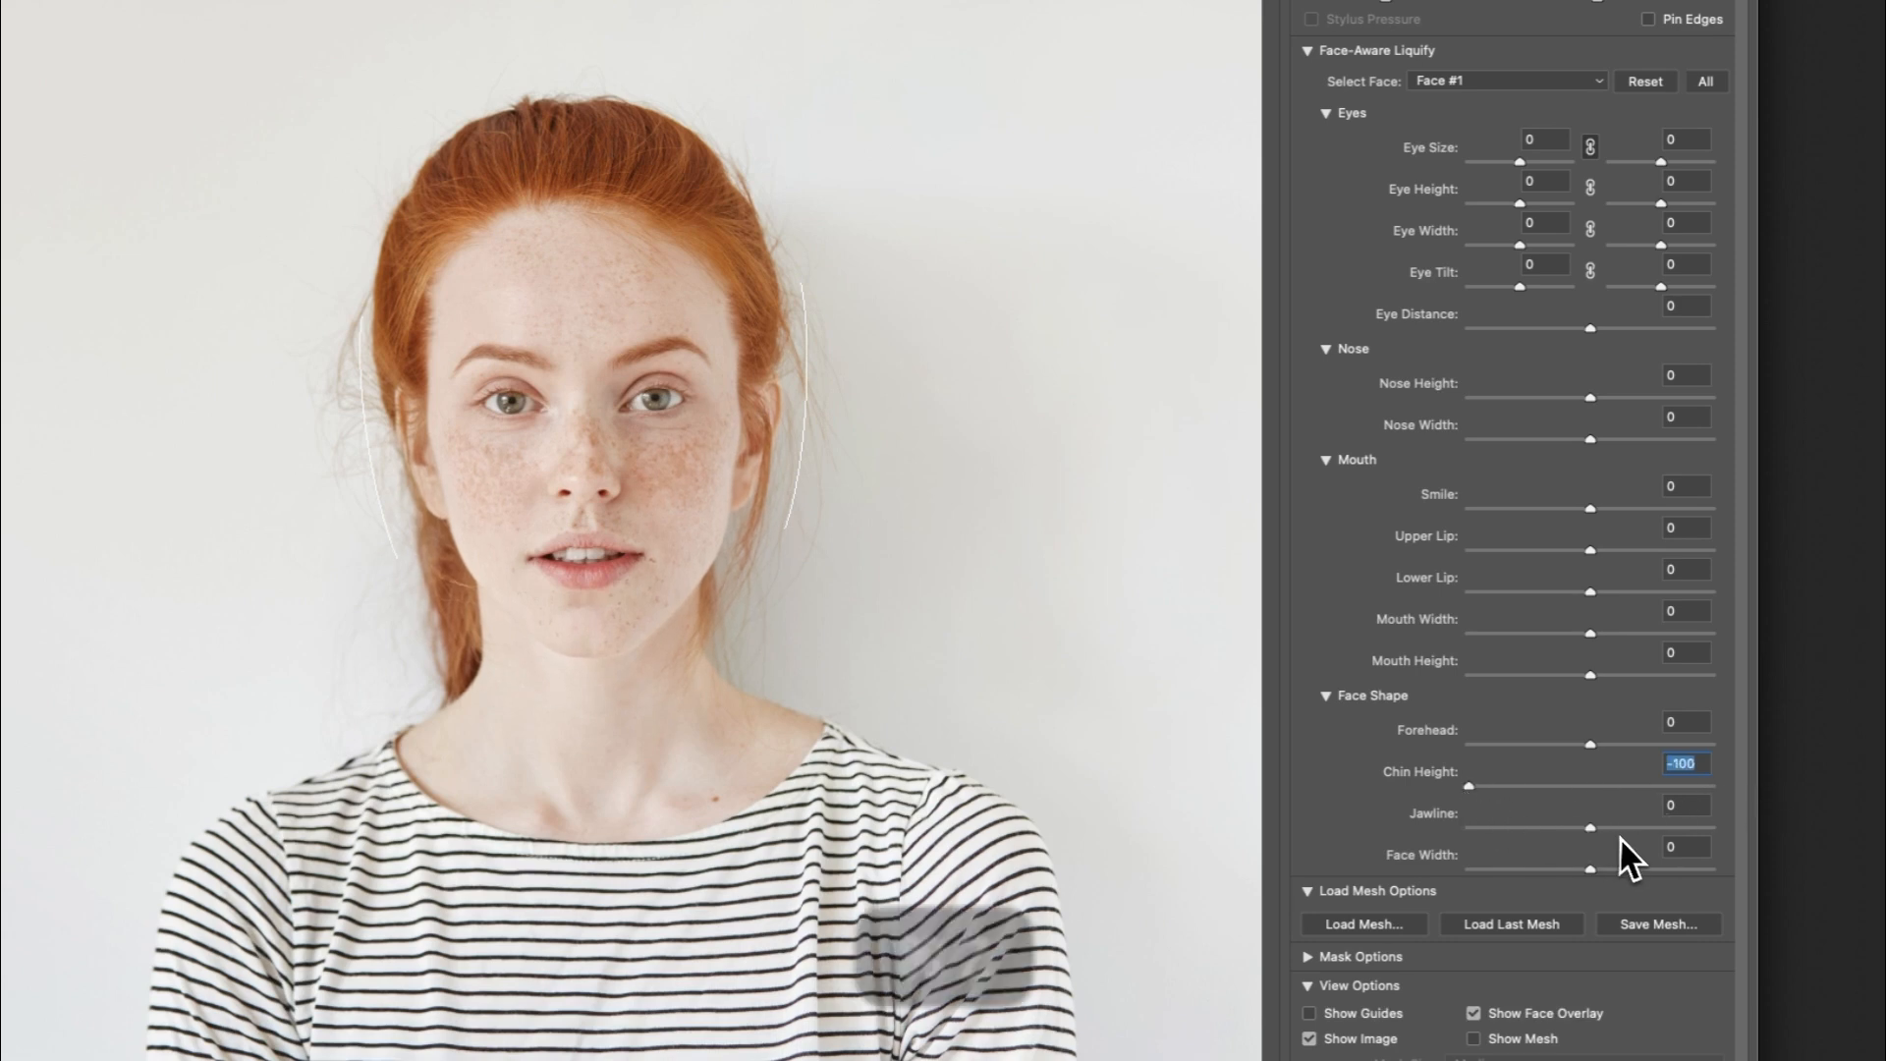
- Try Jawline at -96 and Face Width at 100 and then much narrower, undoing each adjustment
{"action": "left_click_drag", "start_coordinate": [1590, 830], "coordinate": [1458, 835]}
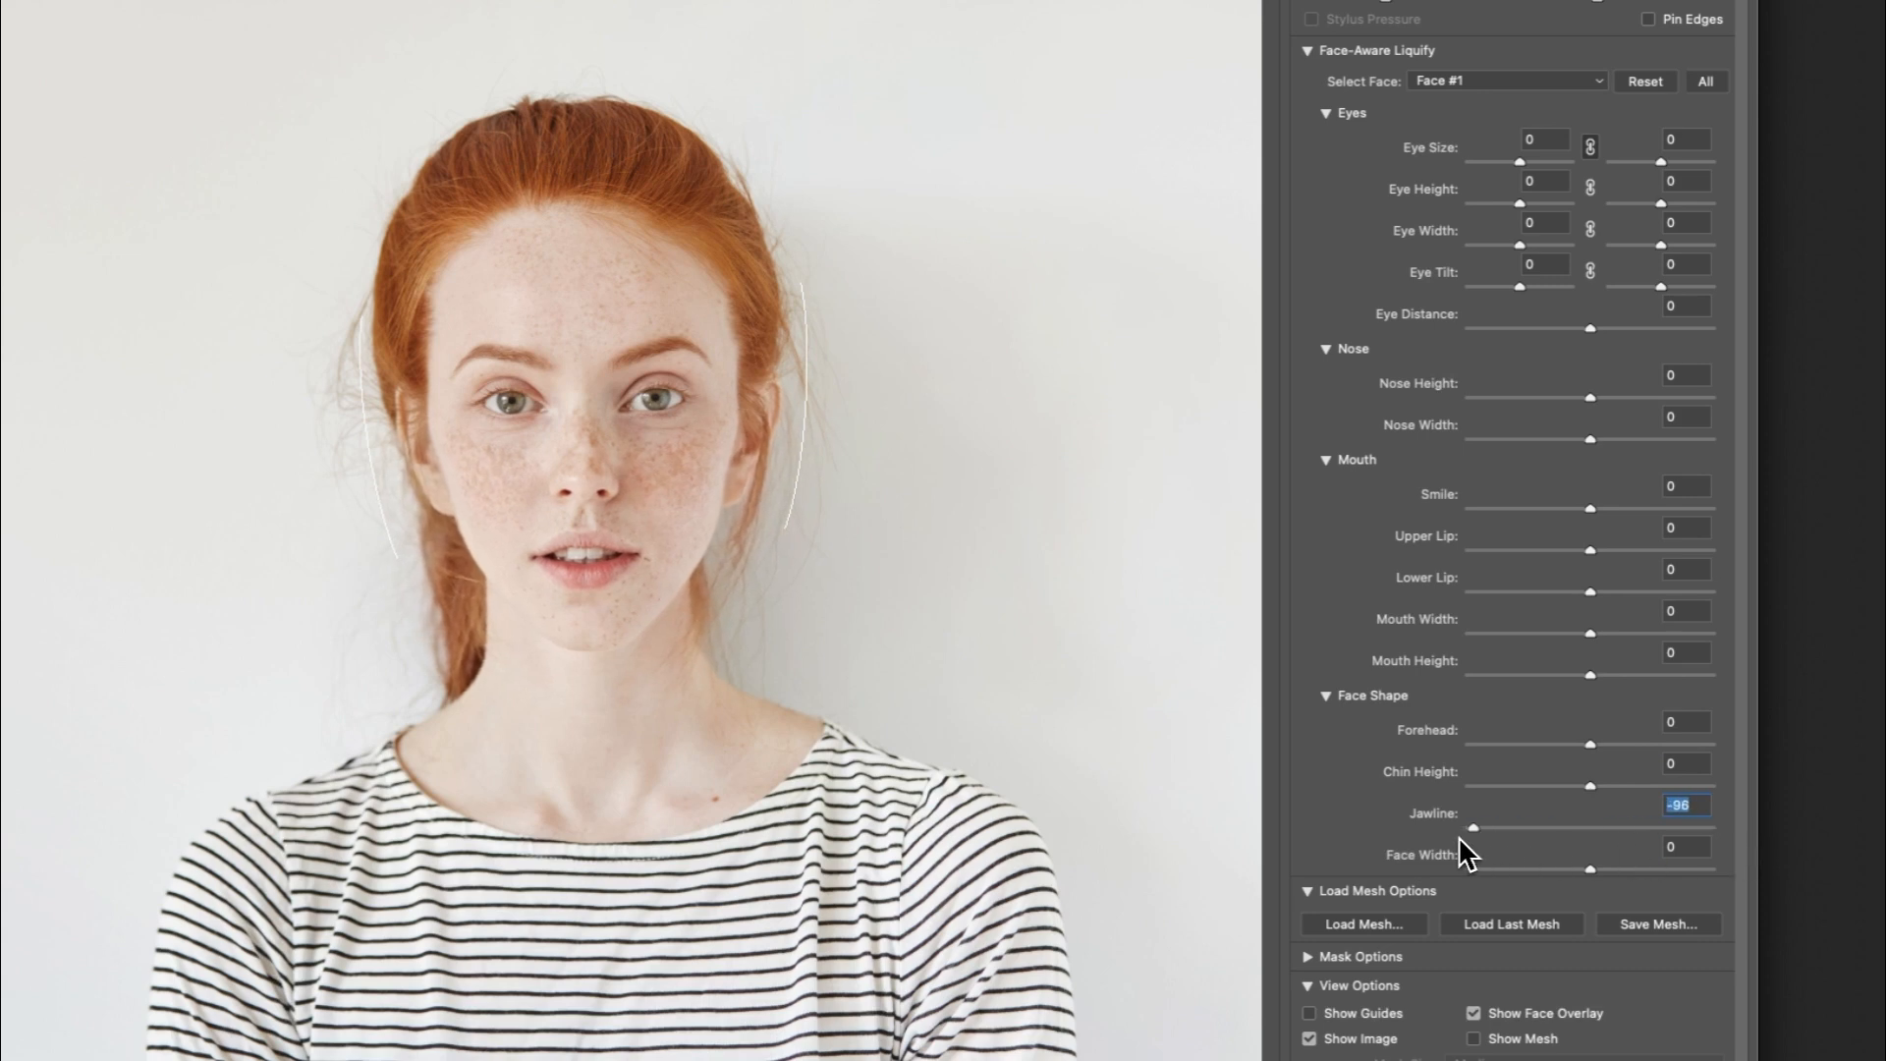
{"action": "key", "text": "super+z"}
{"action": "scroll", "coordinate": [1494, 856], "scroll_direction": "down", "scroll_amount": 2}
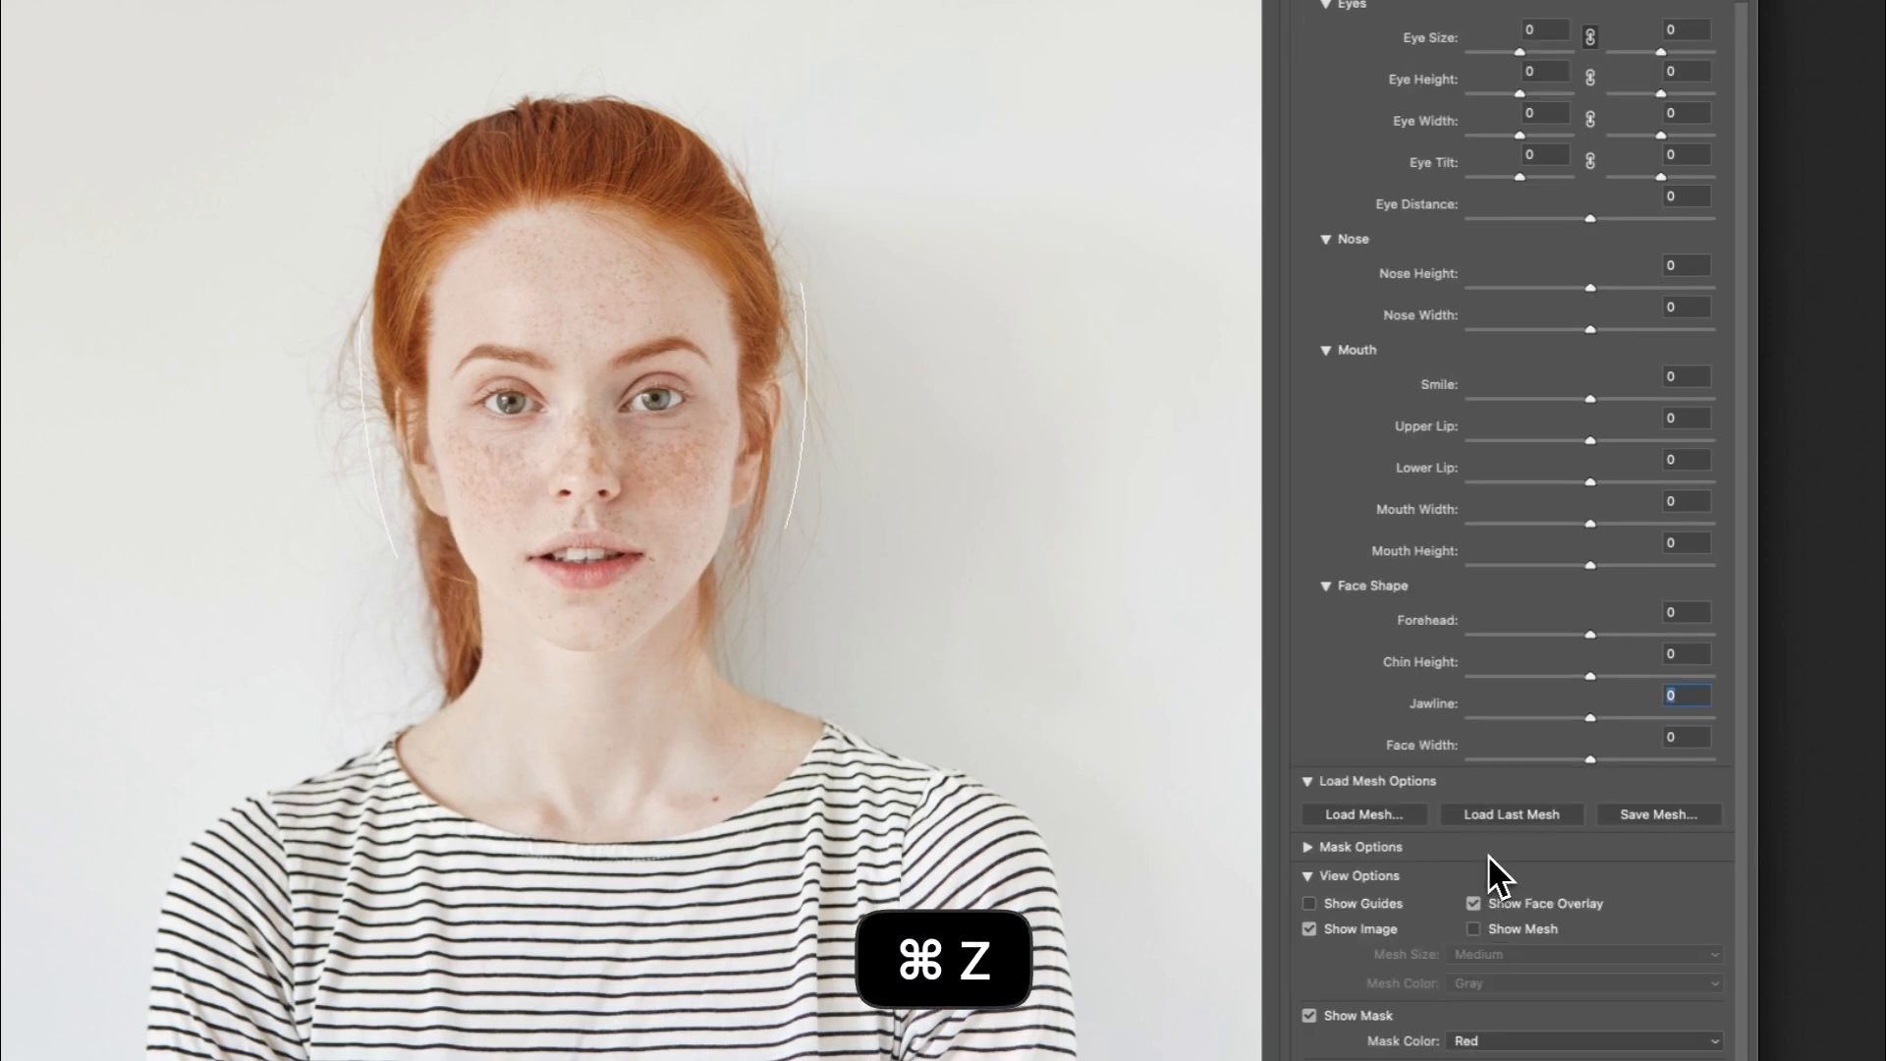
{"action": "left_click_drag", "start_coordinate": [1593, 762], "coordinate": [1767, 770]}
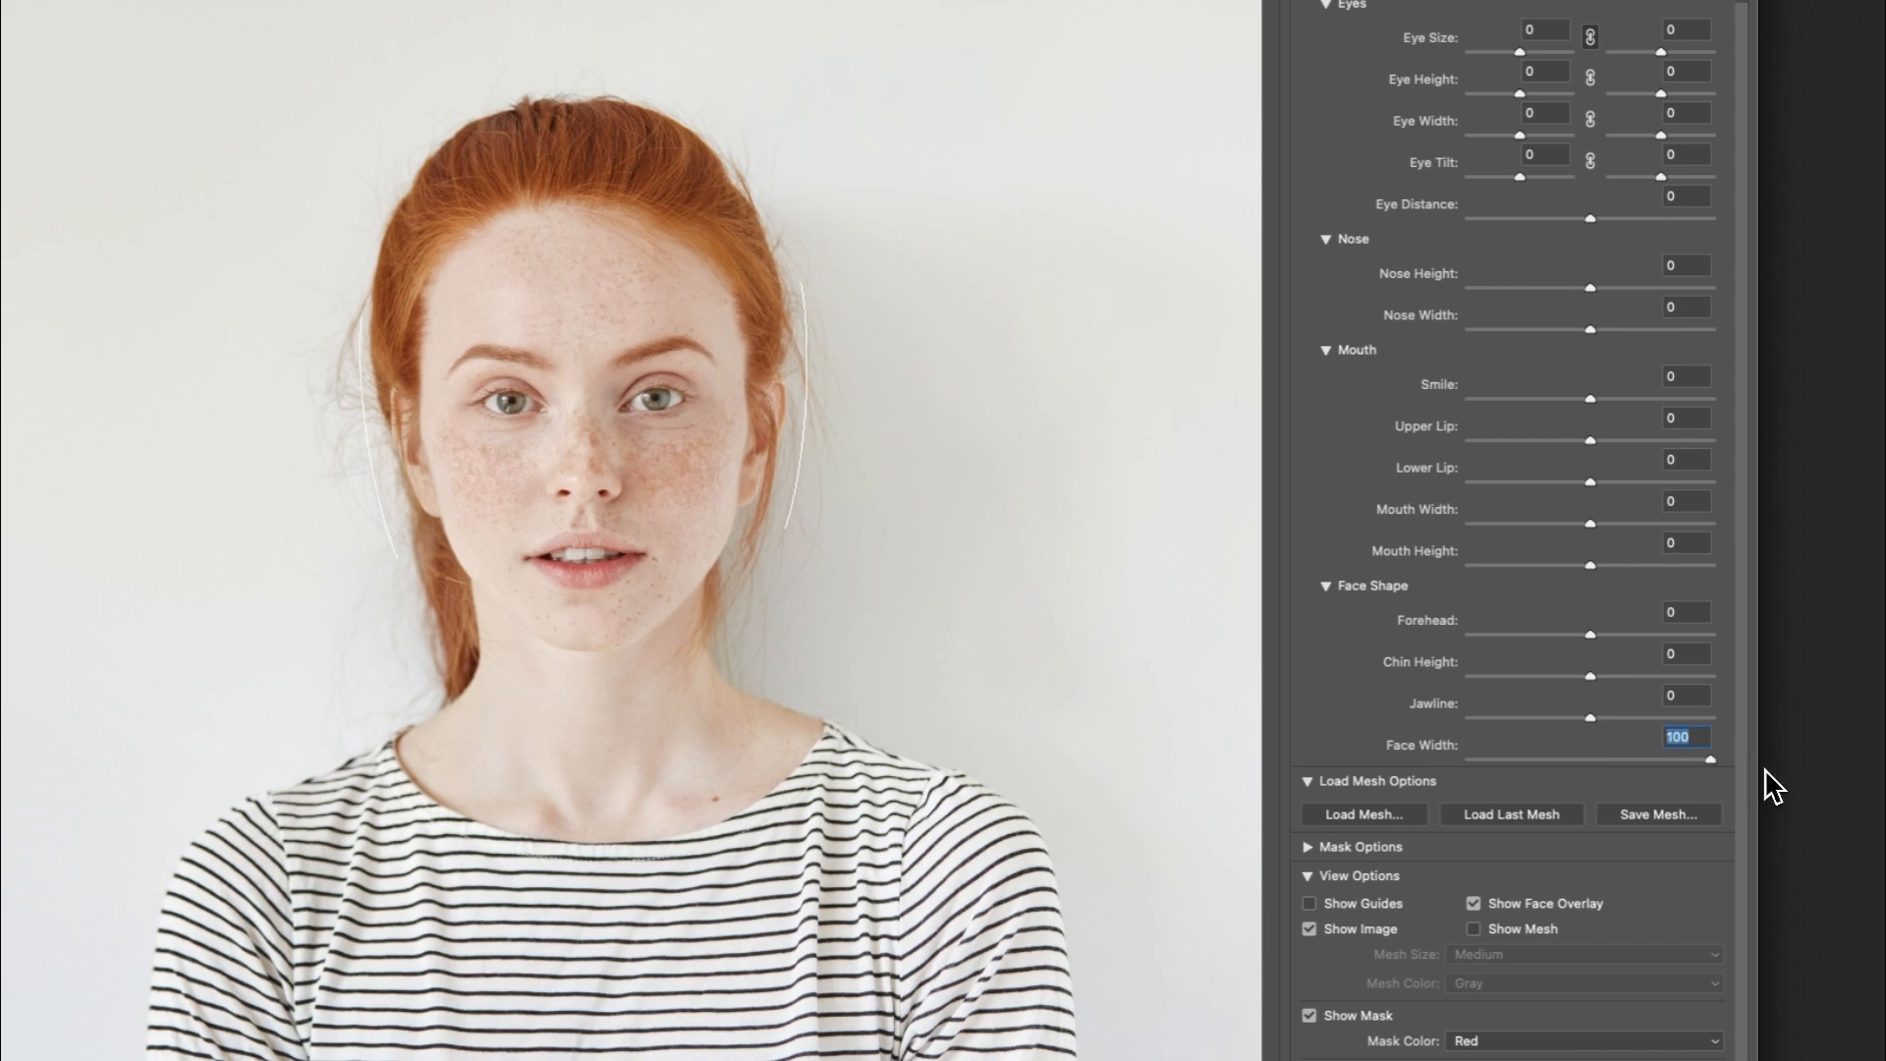
{"action": "left_click_drag", "start_coordinate": [1689, 769], "coordinate": [1425, 771]}
{"action": "key", "text": "super+z"}
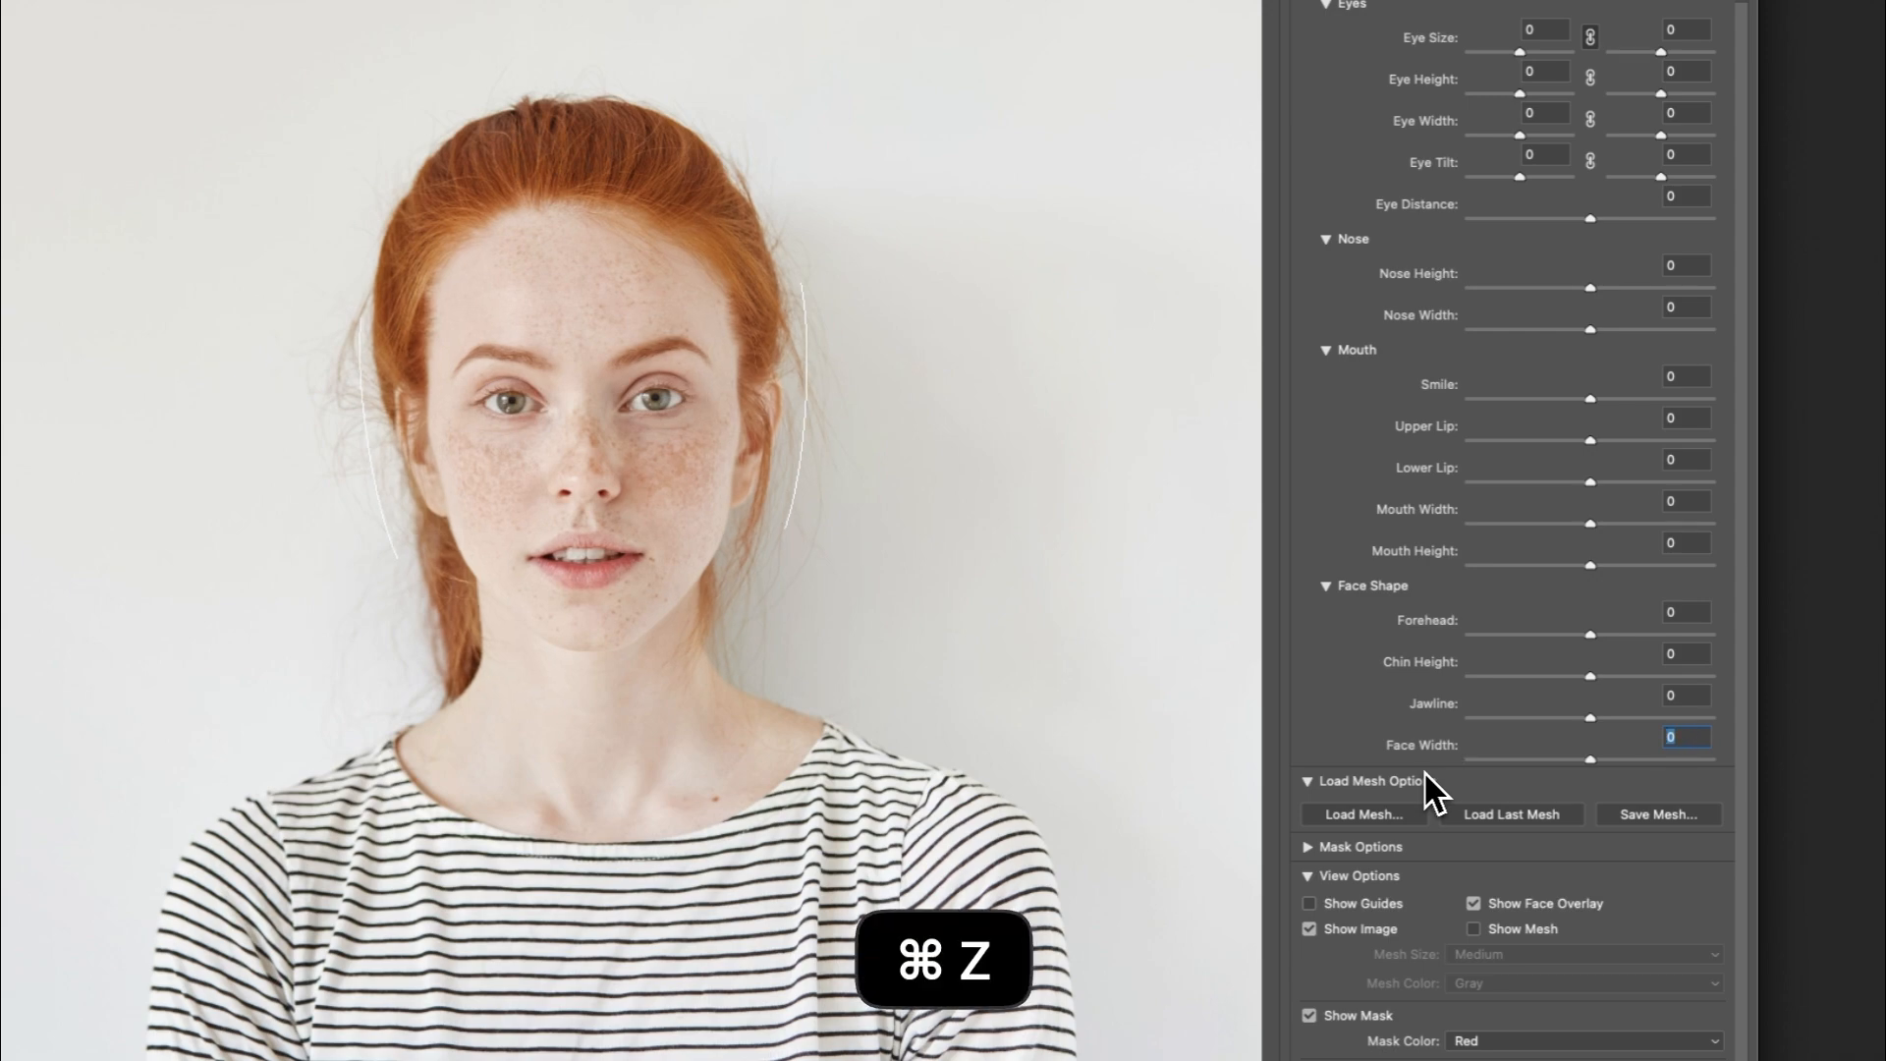
{"action": "scroll", "coordinate": [1406, 735], "scroll_direction": "up", "scroll_amount": 2}
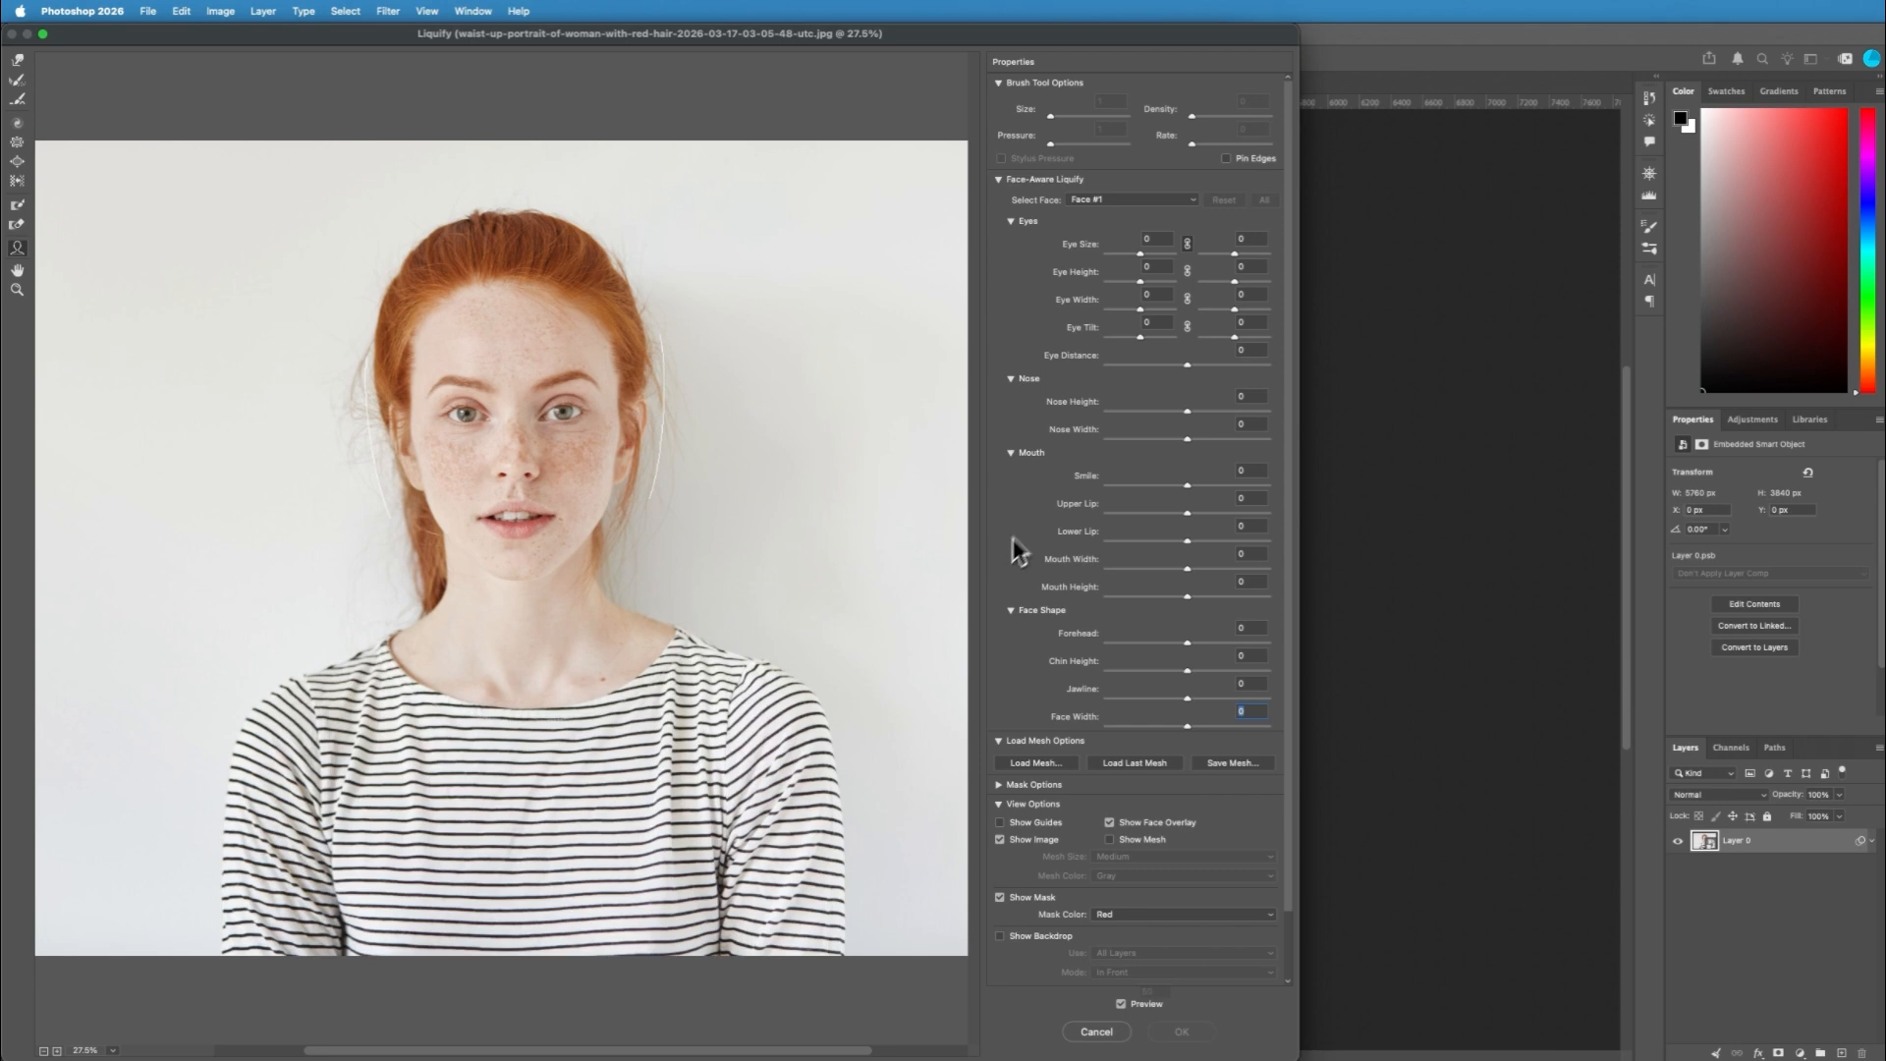
- Set the mouth's Smile to 61 and apply the Liquify filter to the portrait
{"action": "left_click_drag", "start_coordinate": [1189, 487], "coordinate": [1235, 488]}
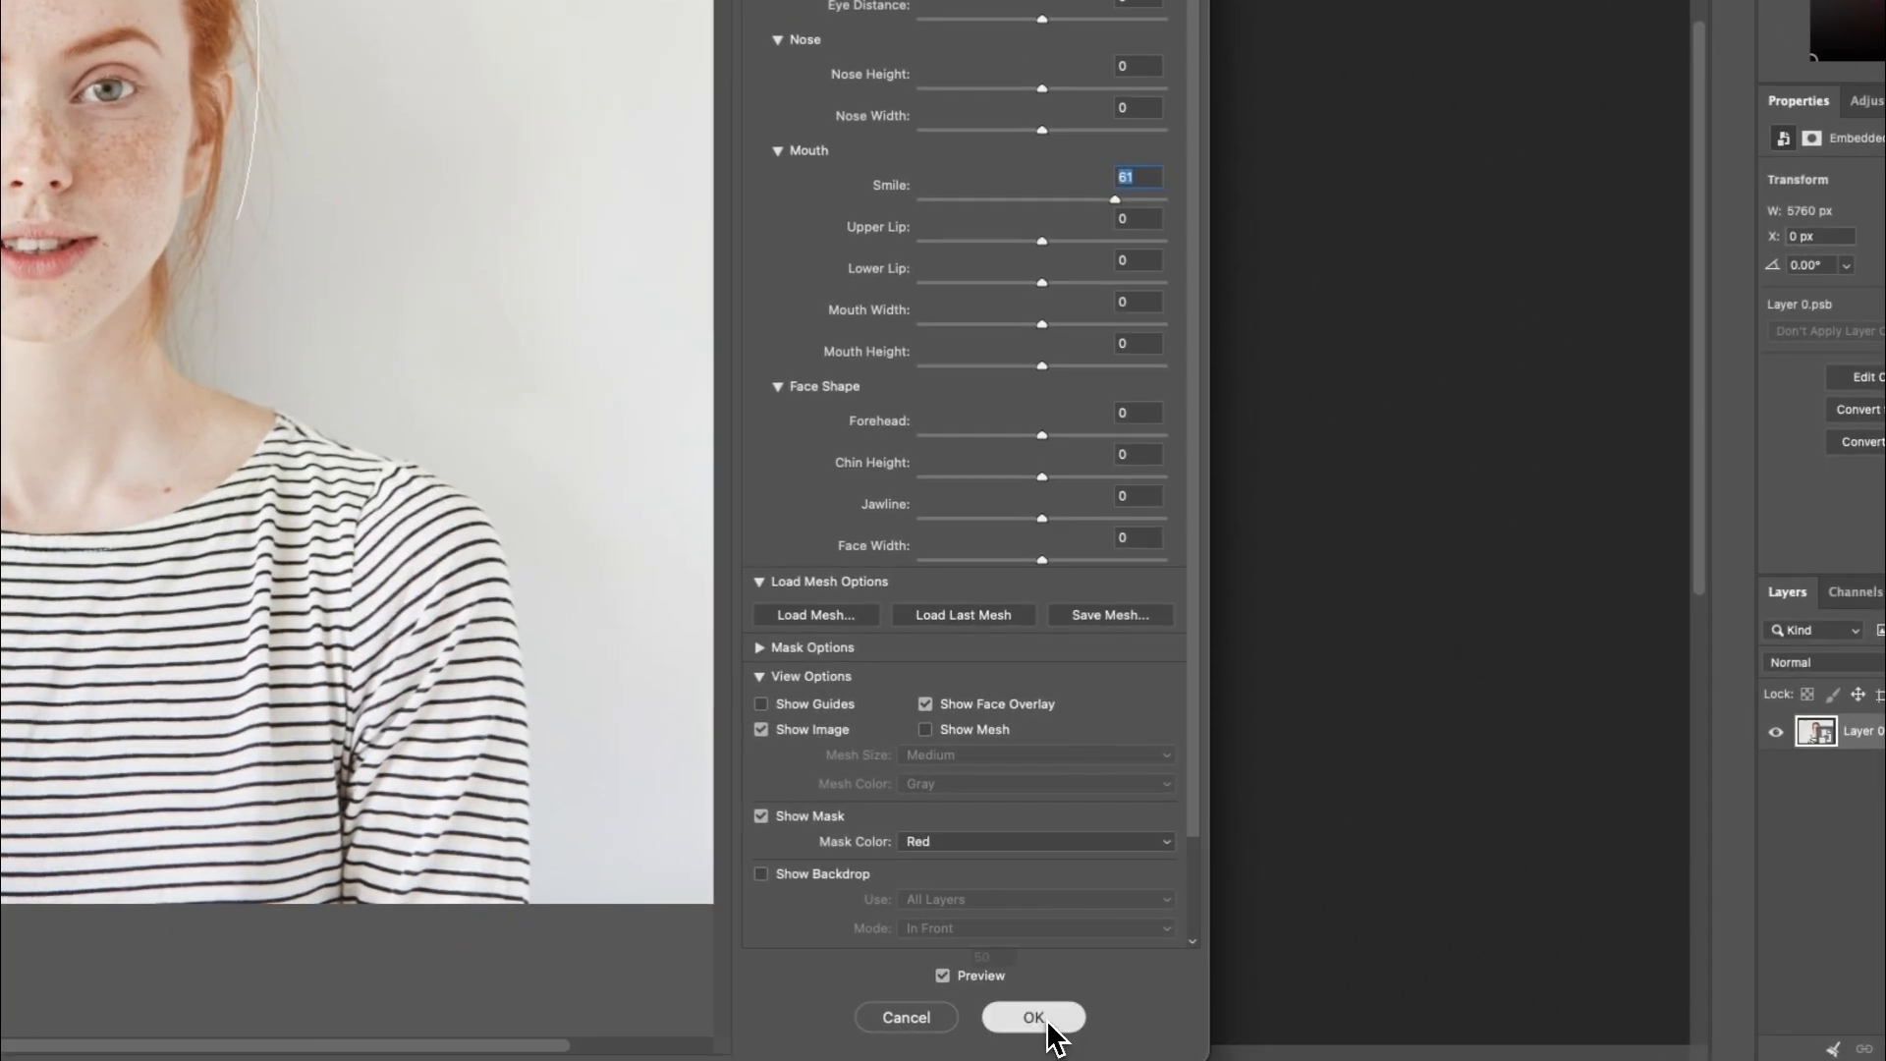
{"action": "left_click", "coordinate": [1181, 1032]}
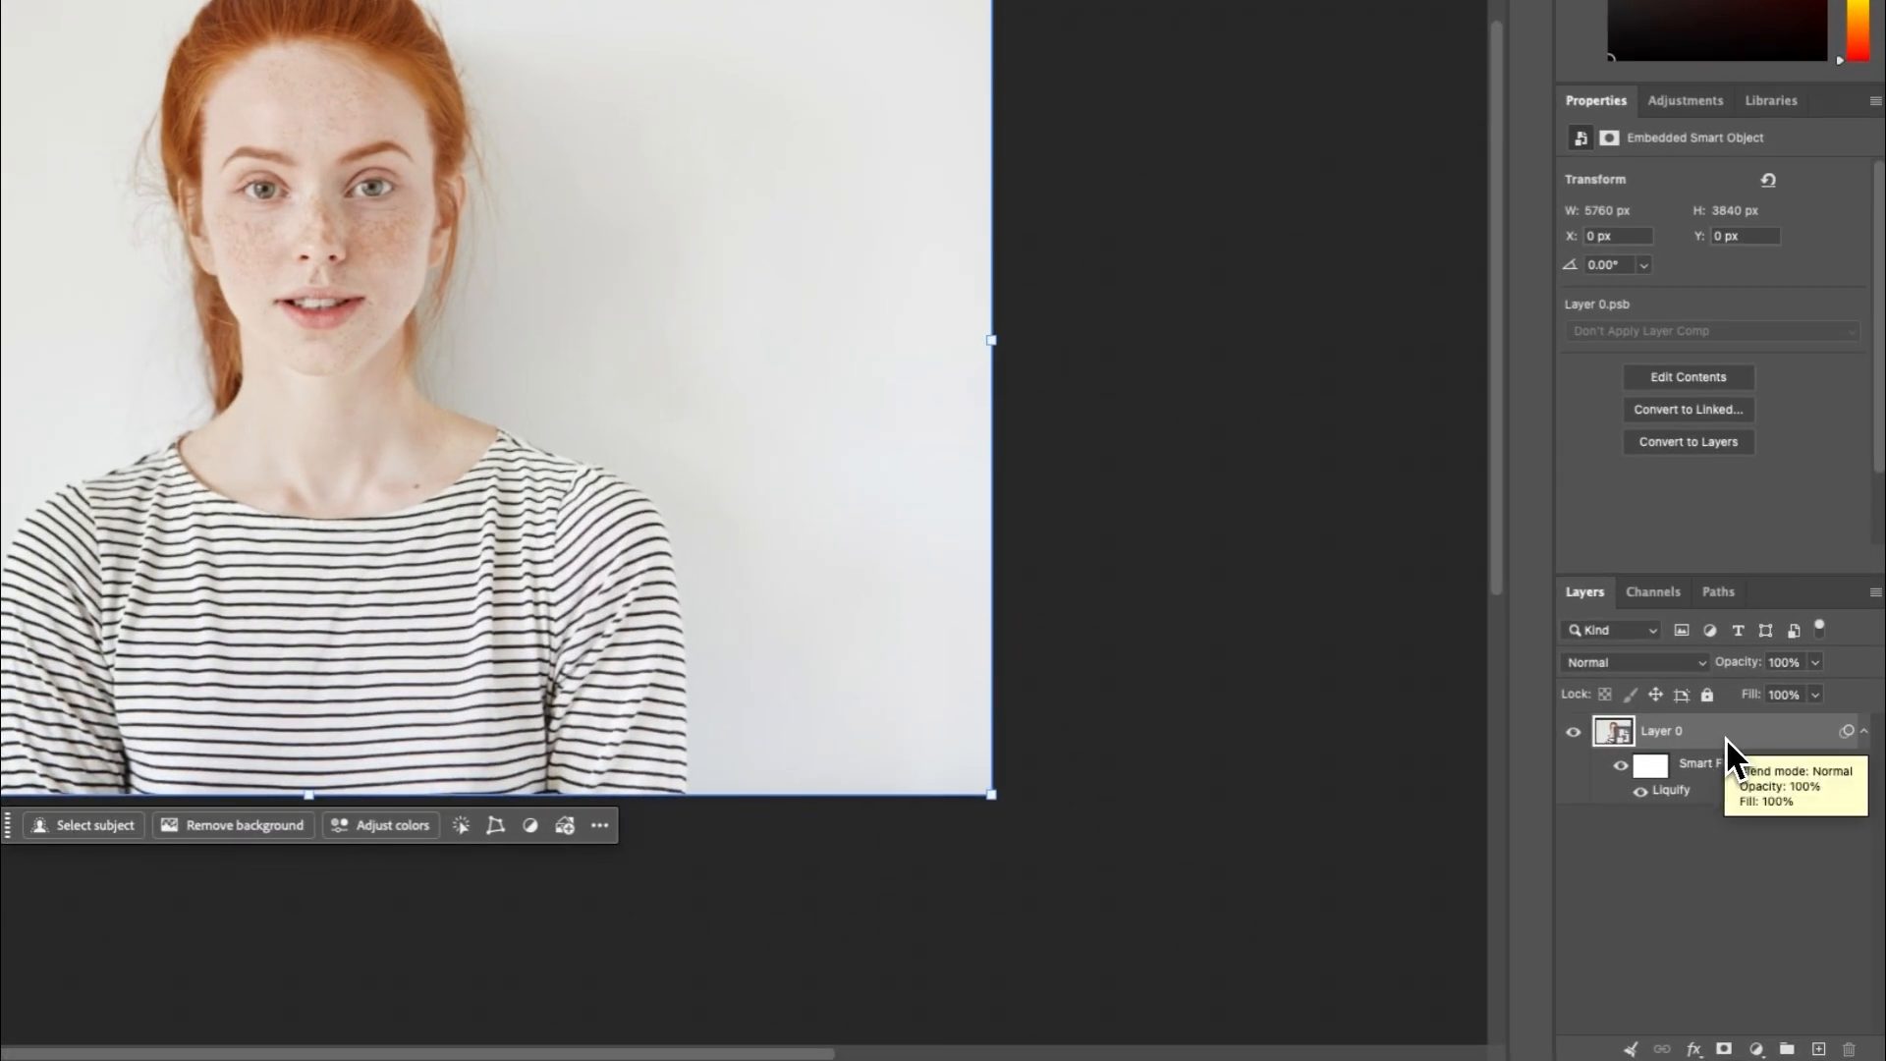
- Compare the portrait with its Smart Filters hidden and shown, and reopen the Liquify smart filter to review its settings, accepting them as they are
{"action": "left_click", "coordinate": [1620, 767]}
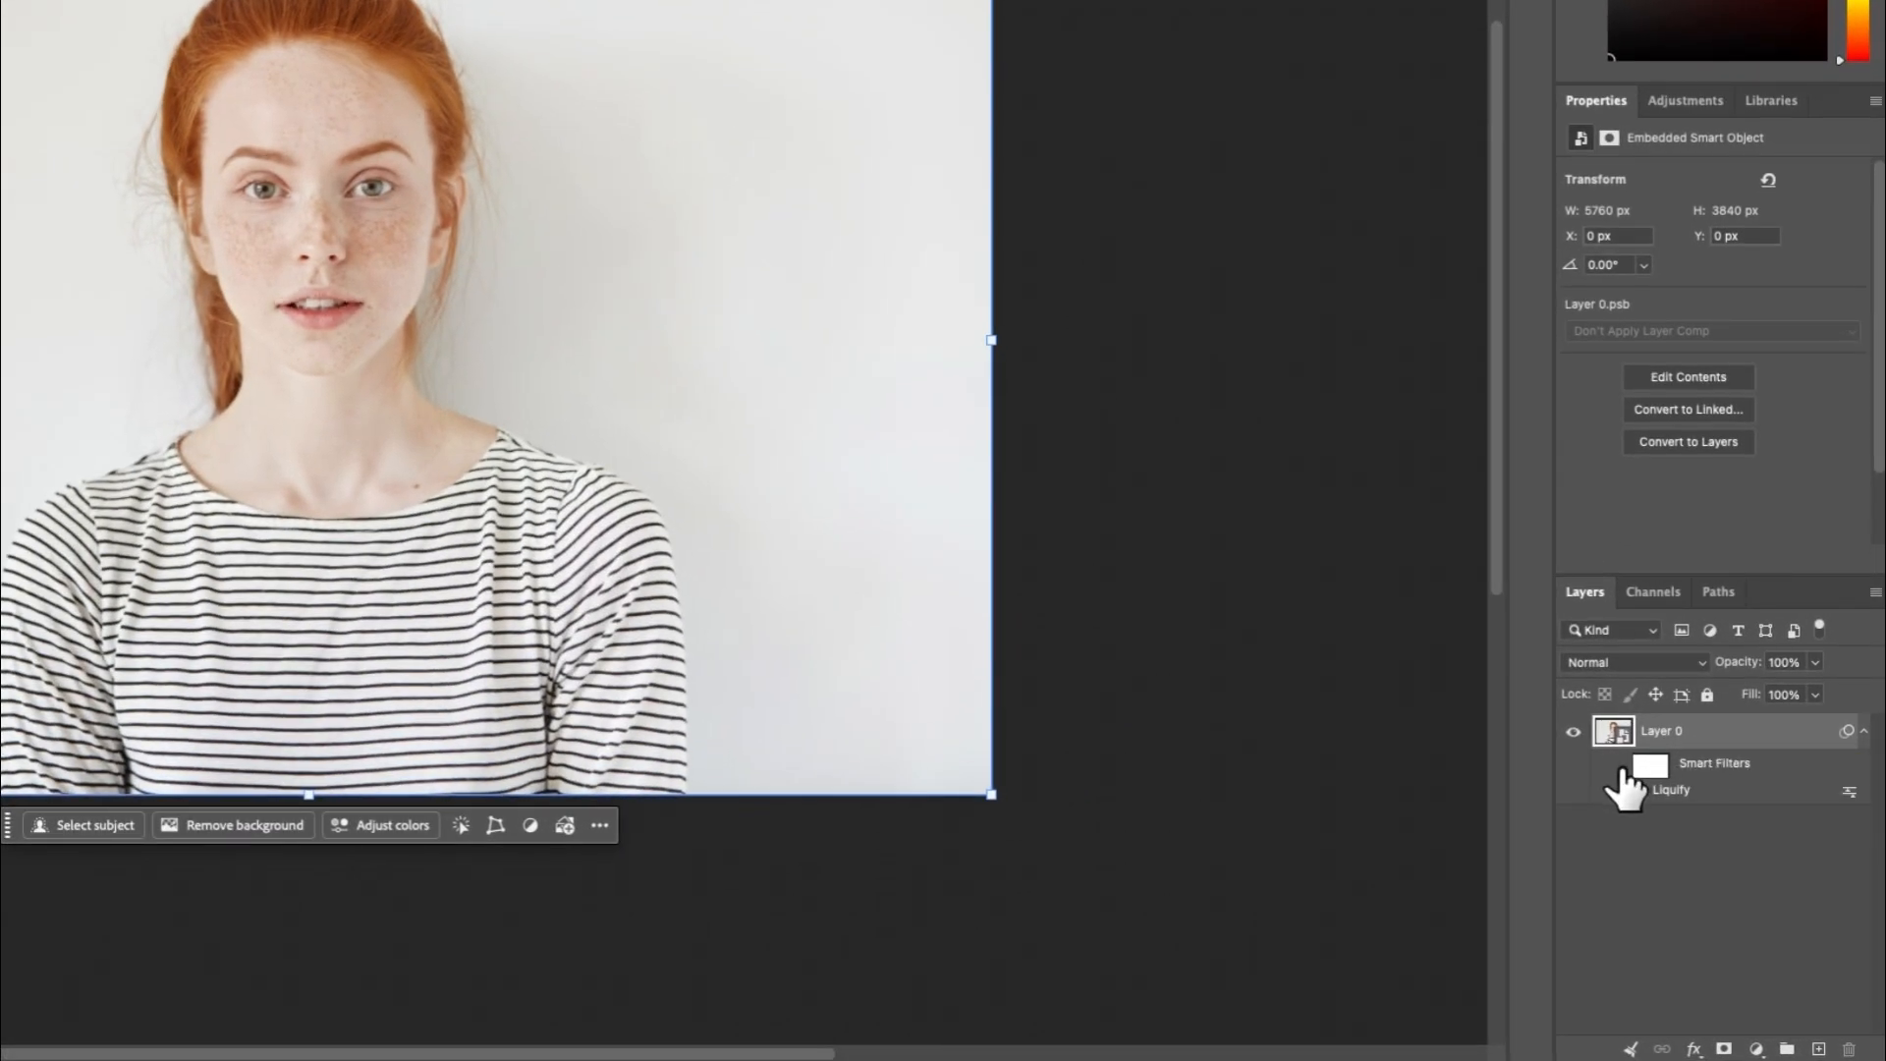
{"action": "left_click", "coordinate": [1621, 767]}
{"action": "left_click", "coordinate": [1621, 767]}
{"action": "left_click", "coordinate": [1621, 767]}
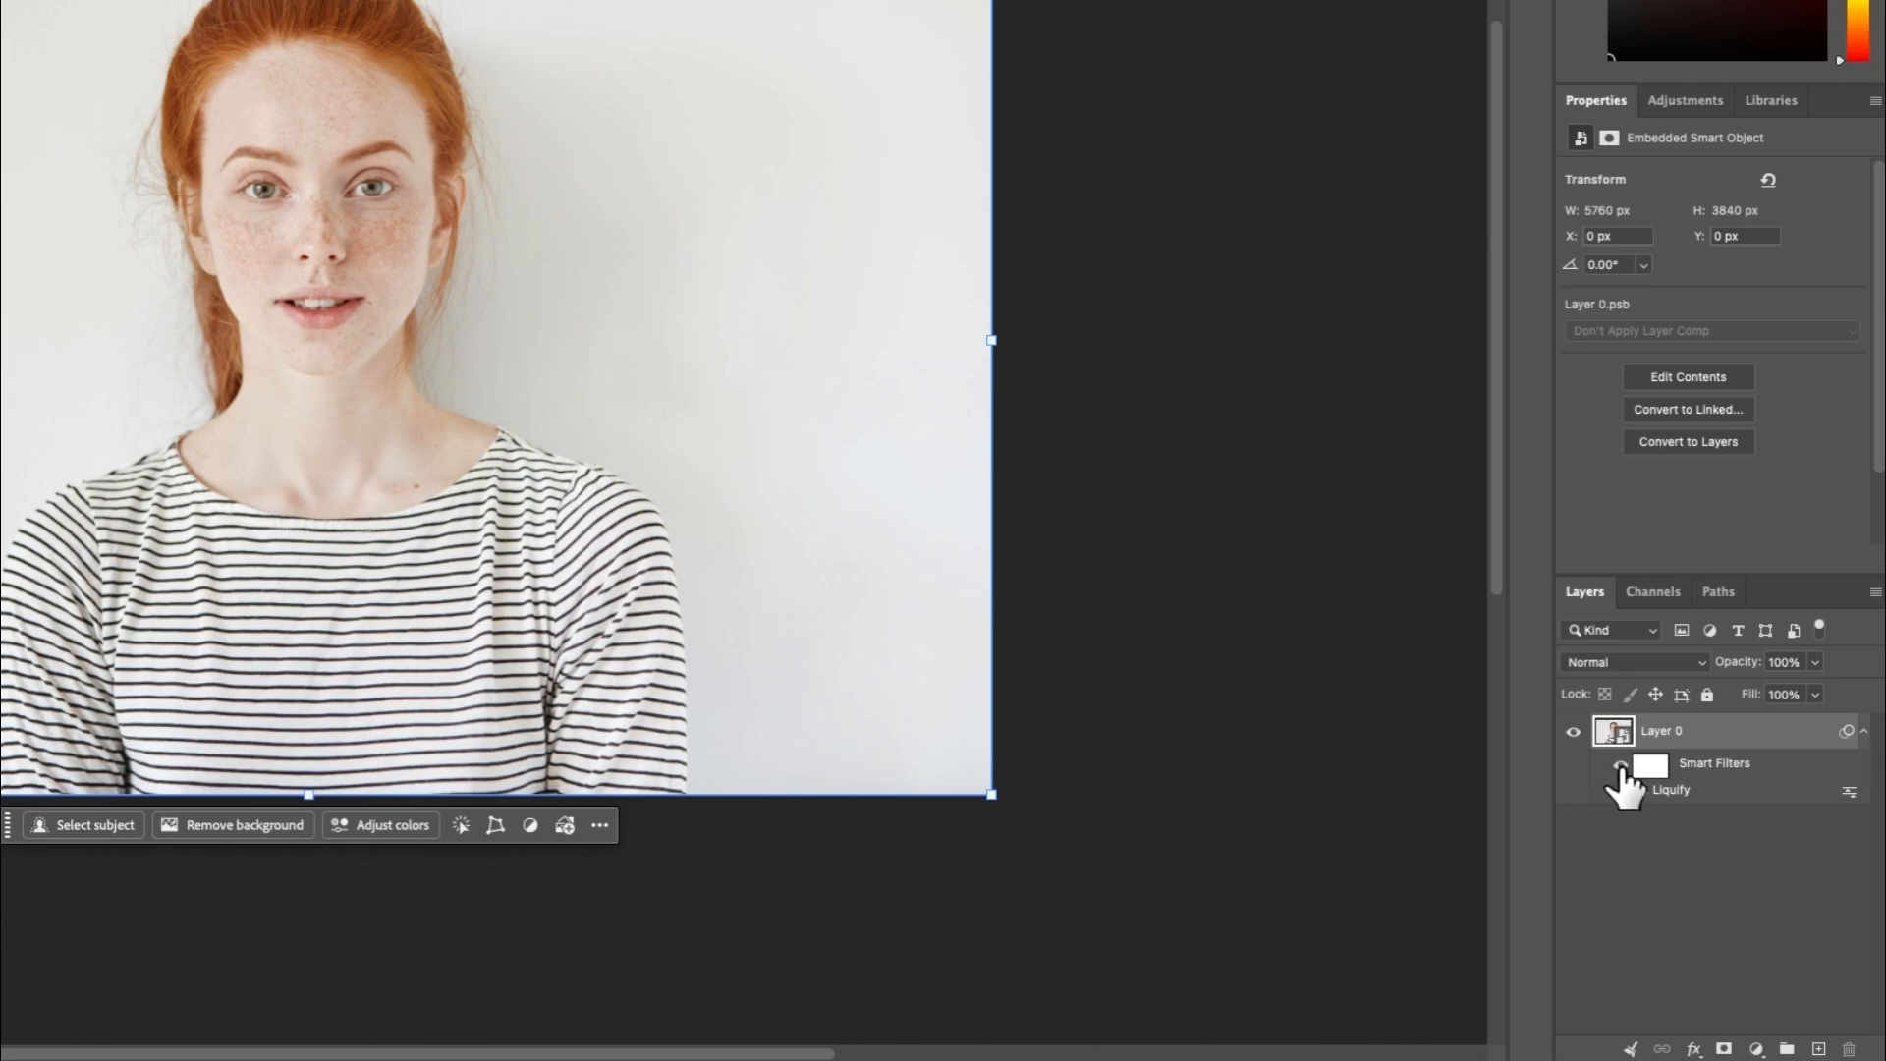
{"action": "double_click", "coordinate": [1683, 794]}
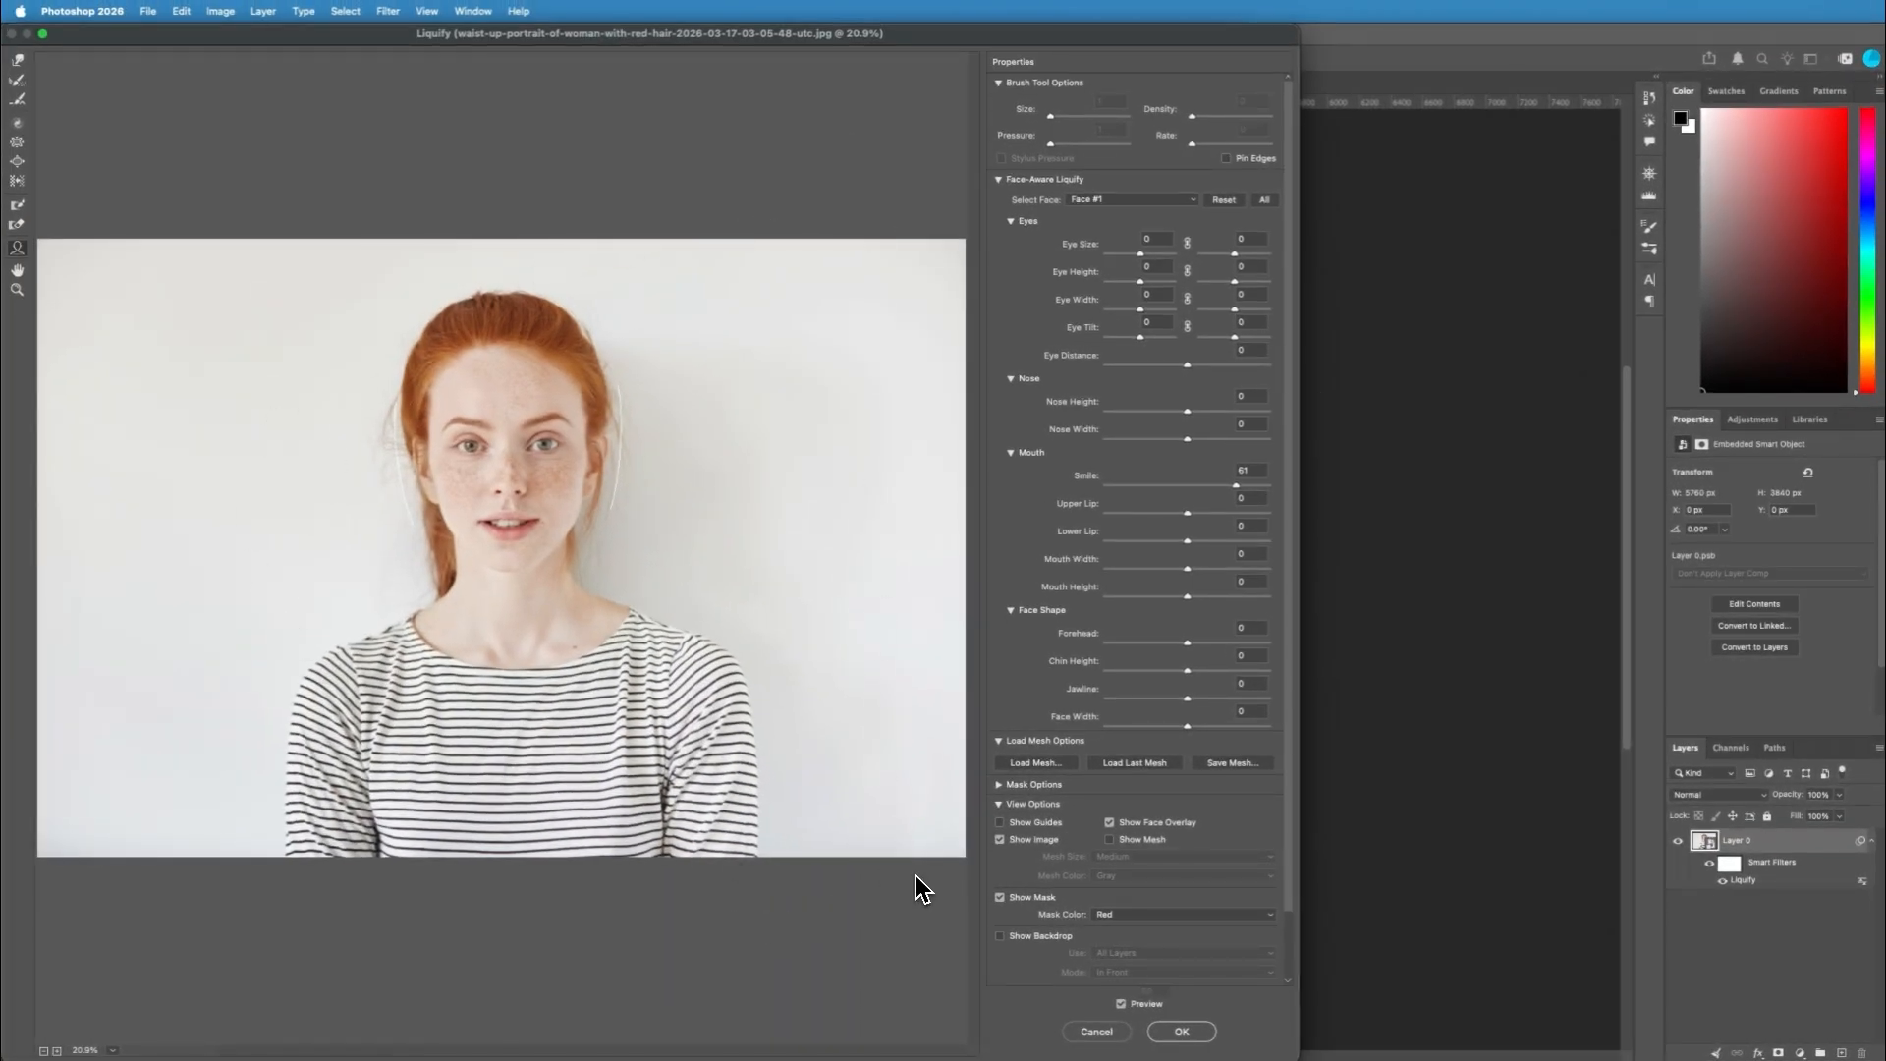
{"action": "left_click", "coordinate": [1180, 1032]}
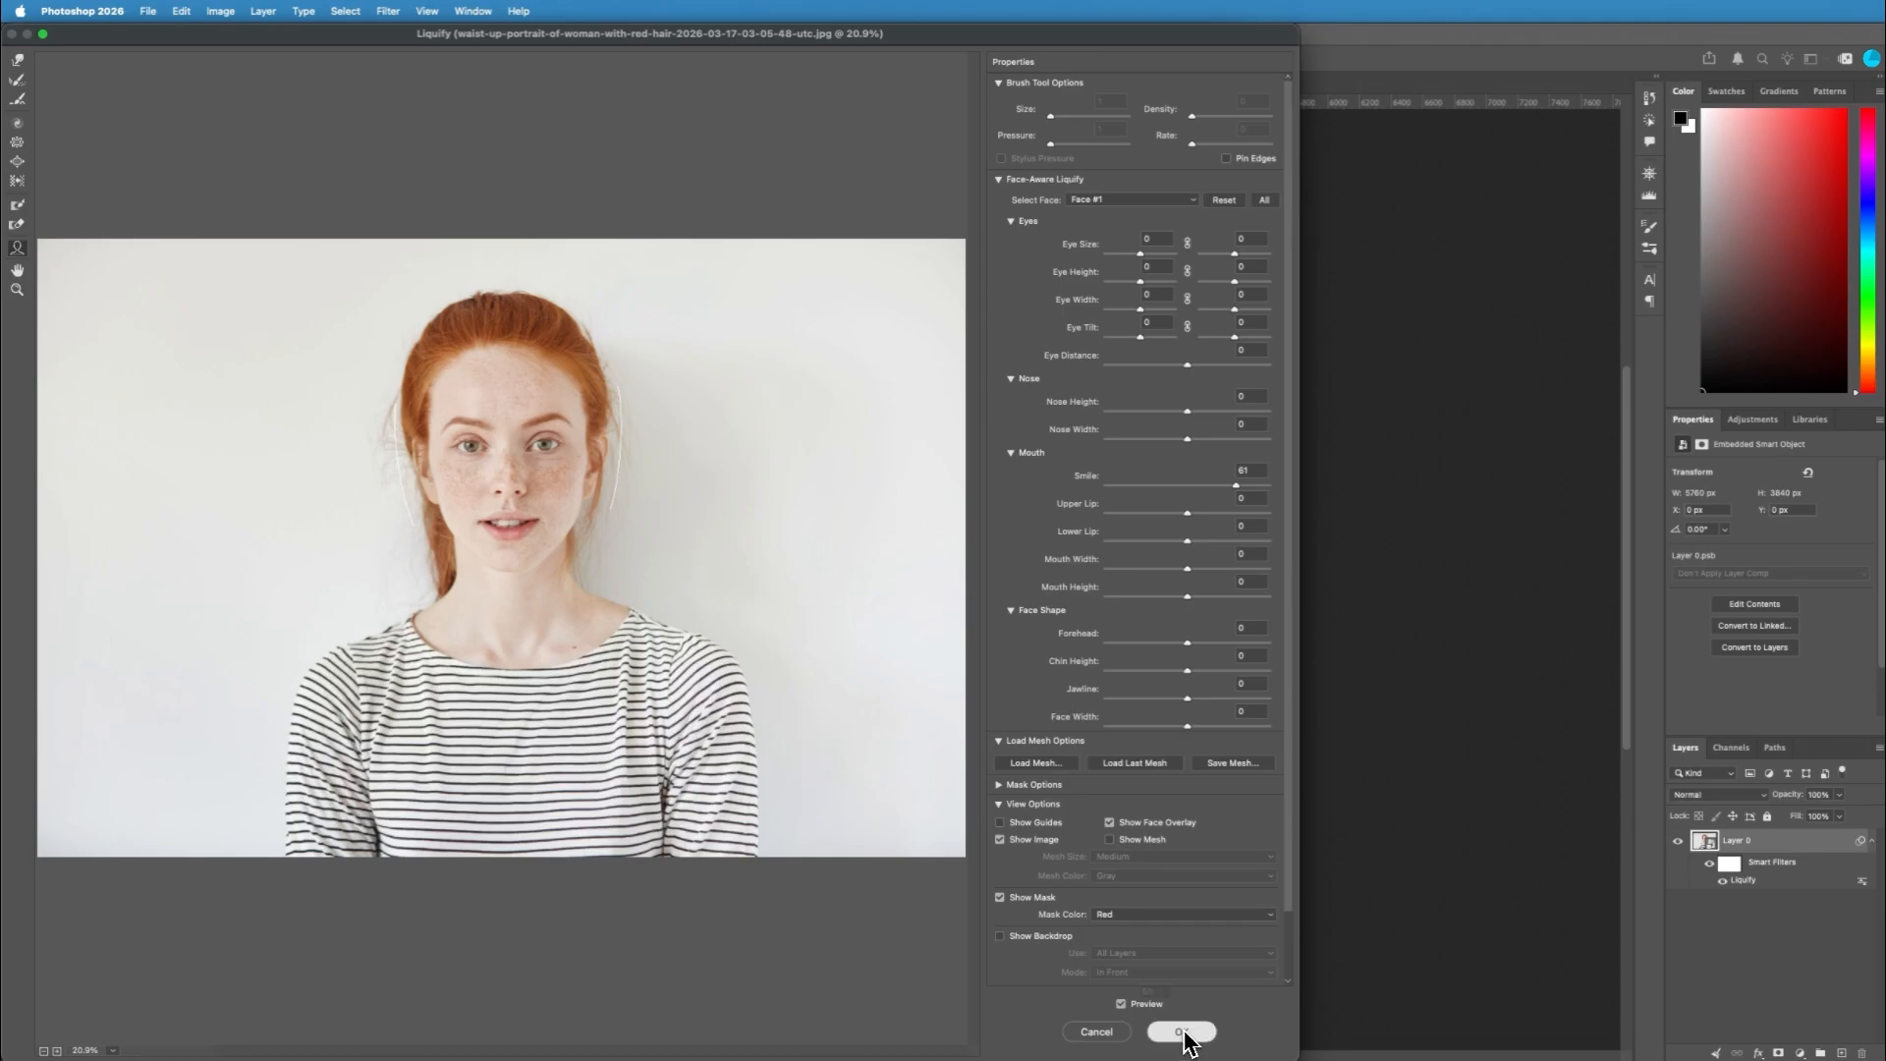